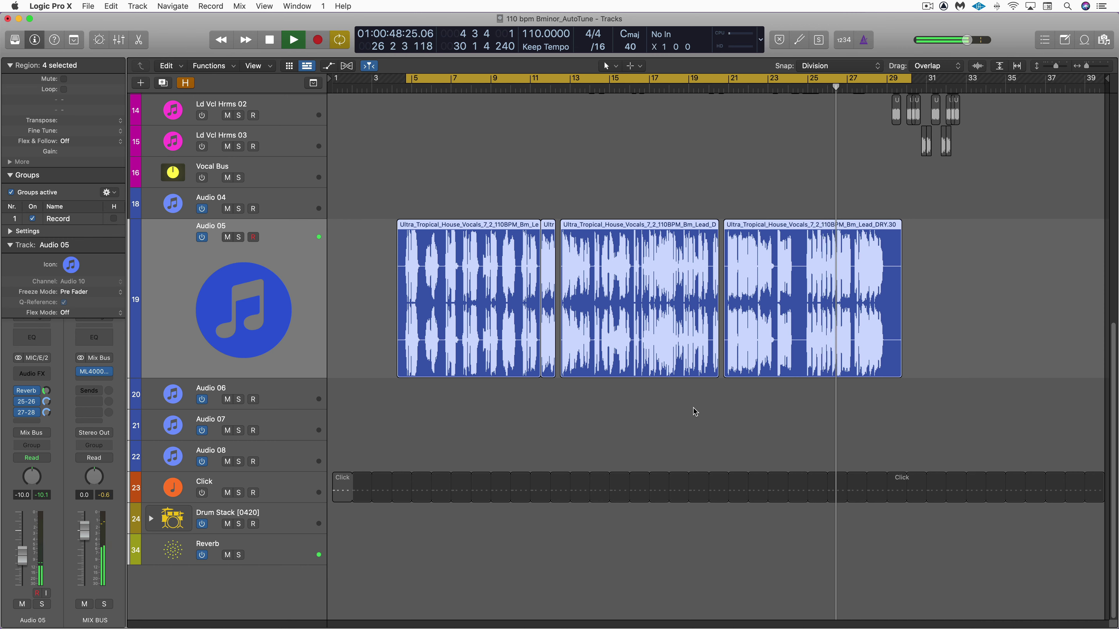
# Turn off cycle mode and stop playback of the dry vocal on the Audio 05 track
pyautogui.press('c')
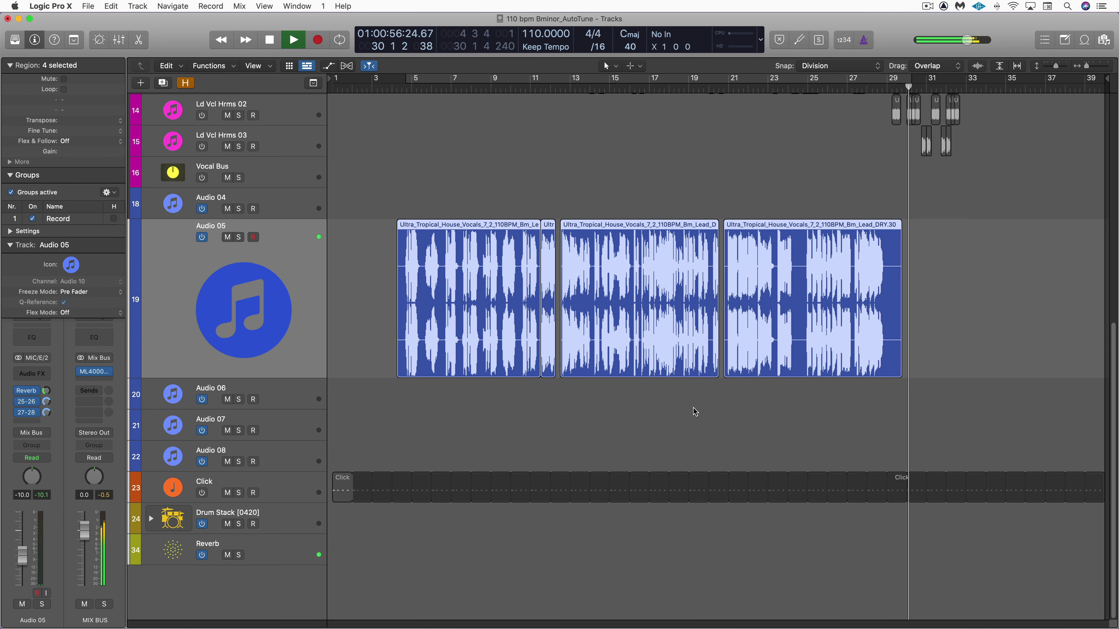
pyautogui.press('space')
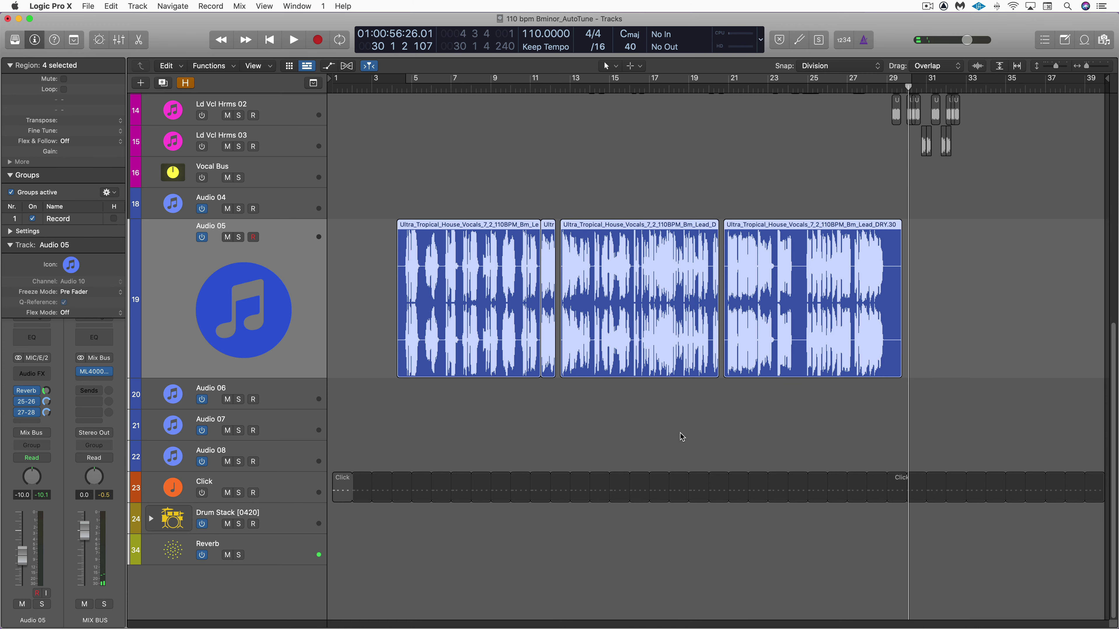
pyautogui.scroll(-1, 652, 386)
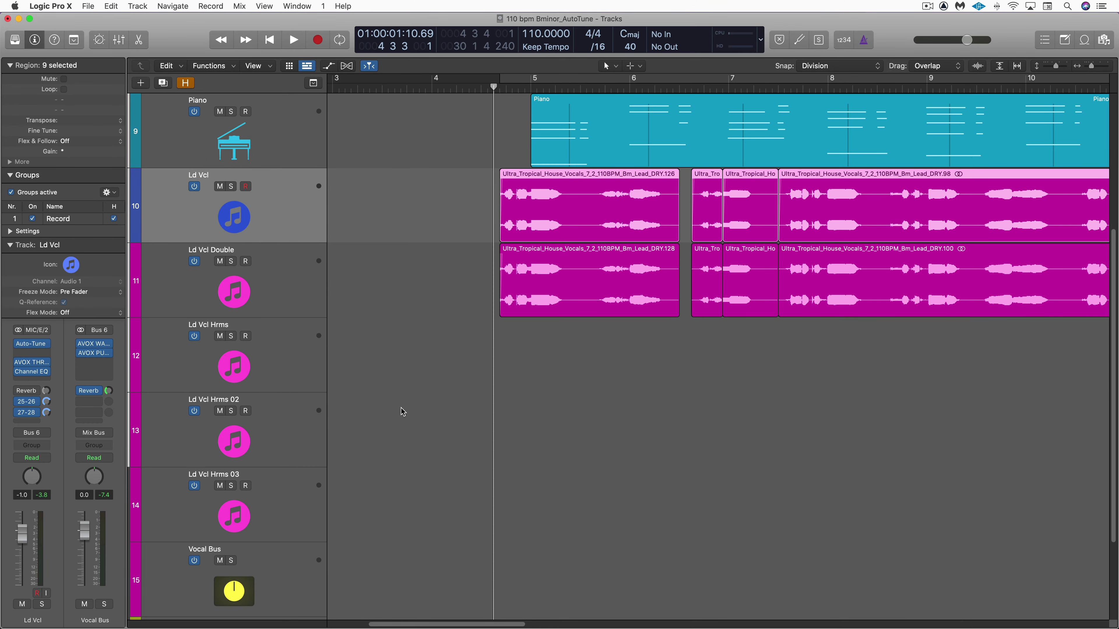
# Play the processed arrangement and set the Add Breathiness Mix to 41 in the Ld Vcl track's AVOX Throat plug-in
pyautogui.press('space')
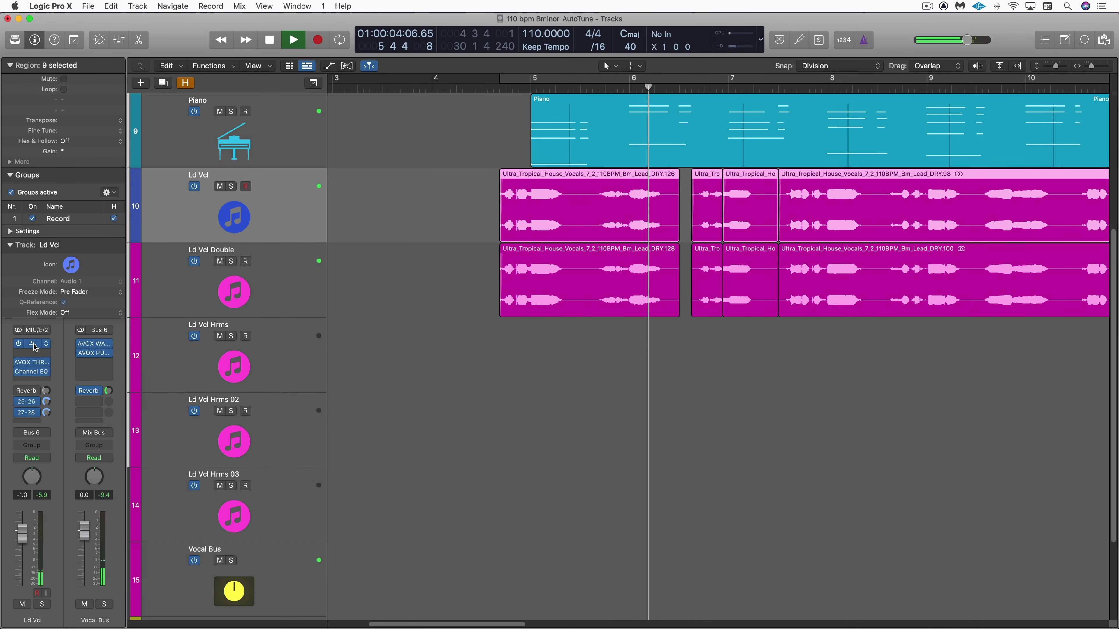
pyautogui.click(34, 344)
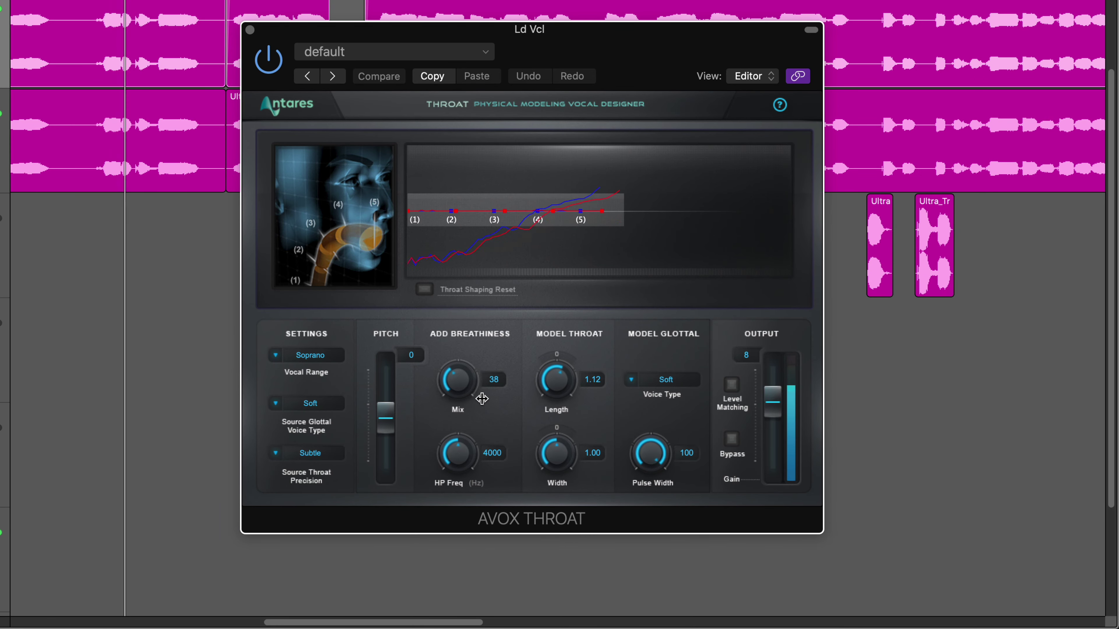
pyautogui.moveTo(456, 380); pyautogui.dragTo(457, 376)
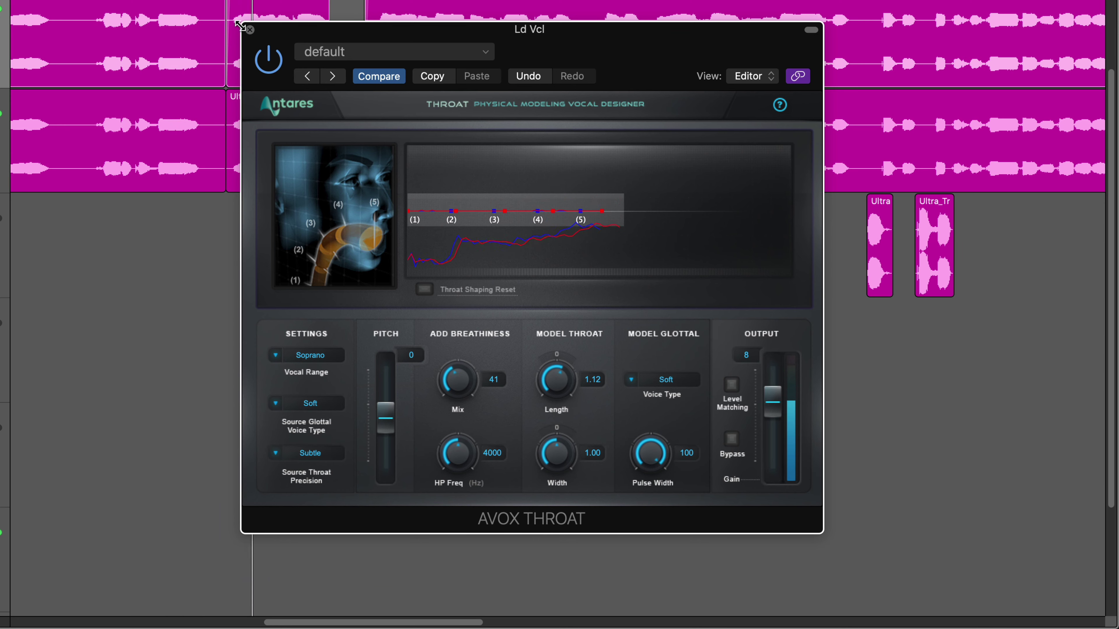
pyautogui.click(249, 30)
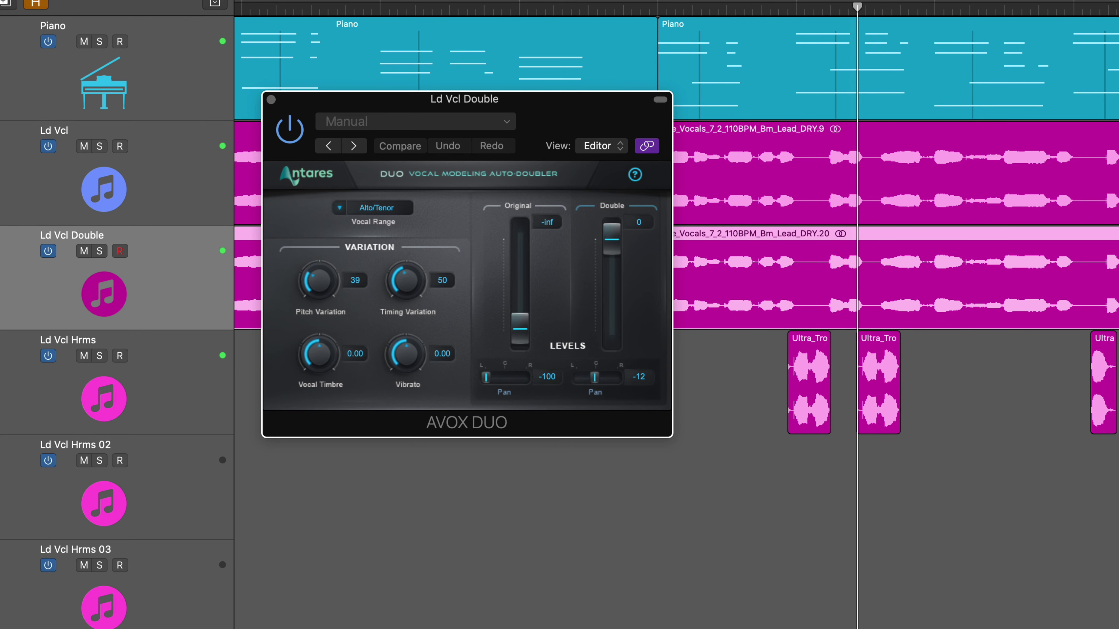
# Set the AVOX Duo vocal range on Ld Vcl Double to Soprano and close the track's Throat window
pyautogui.click(373, 208)
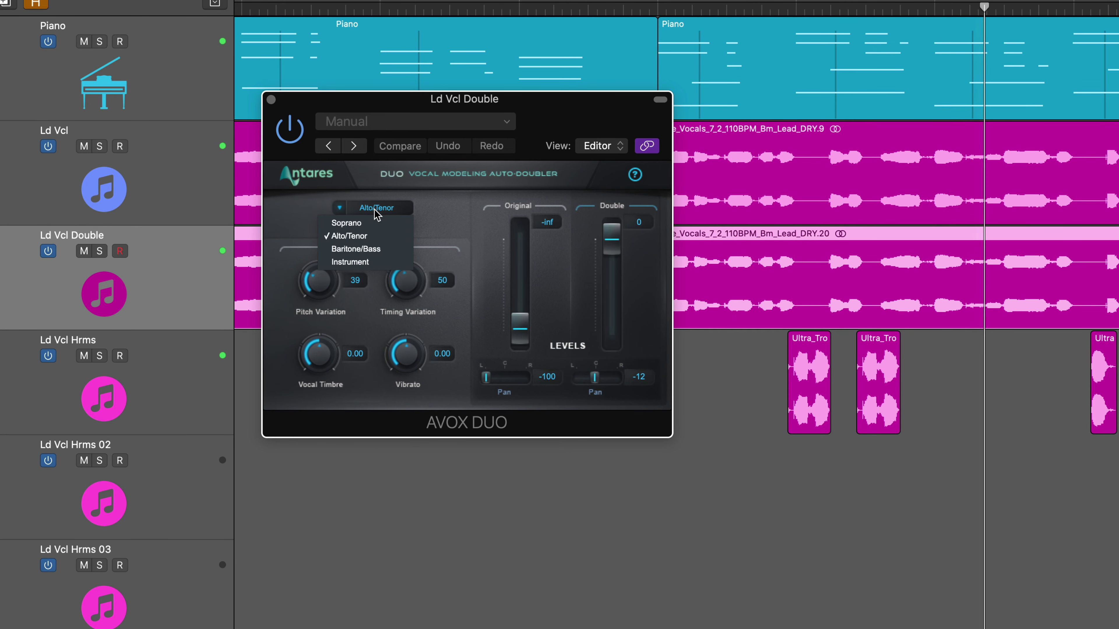
pyautogui.click(369, 224)
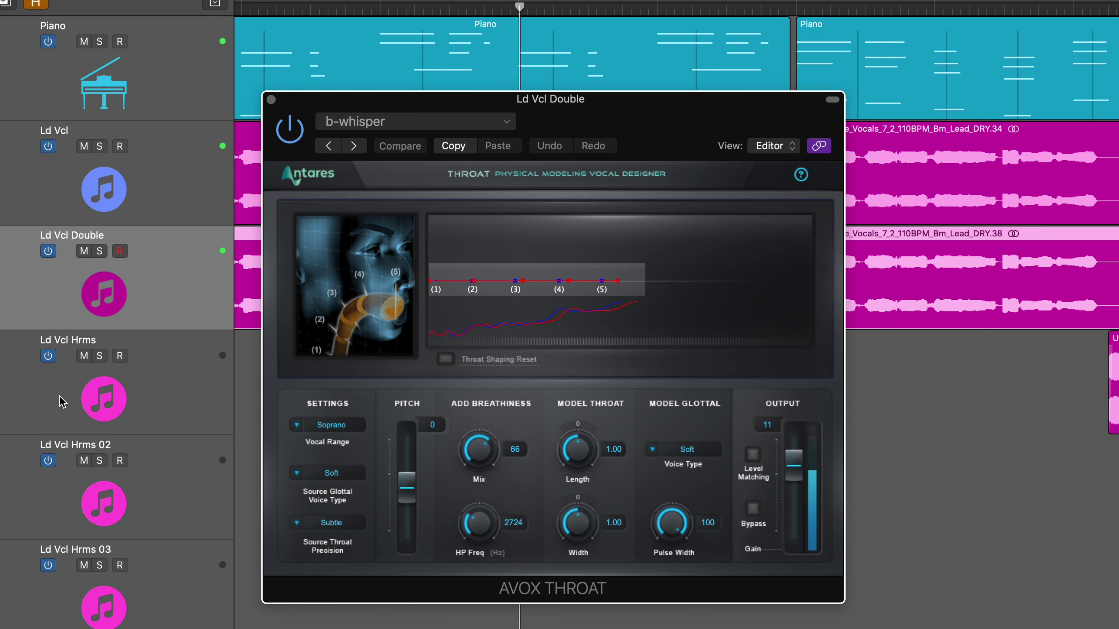
pyautogui.click(271, 100)
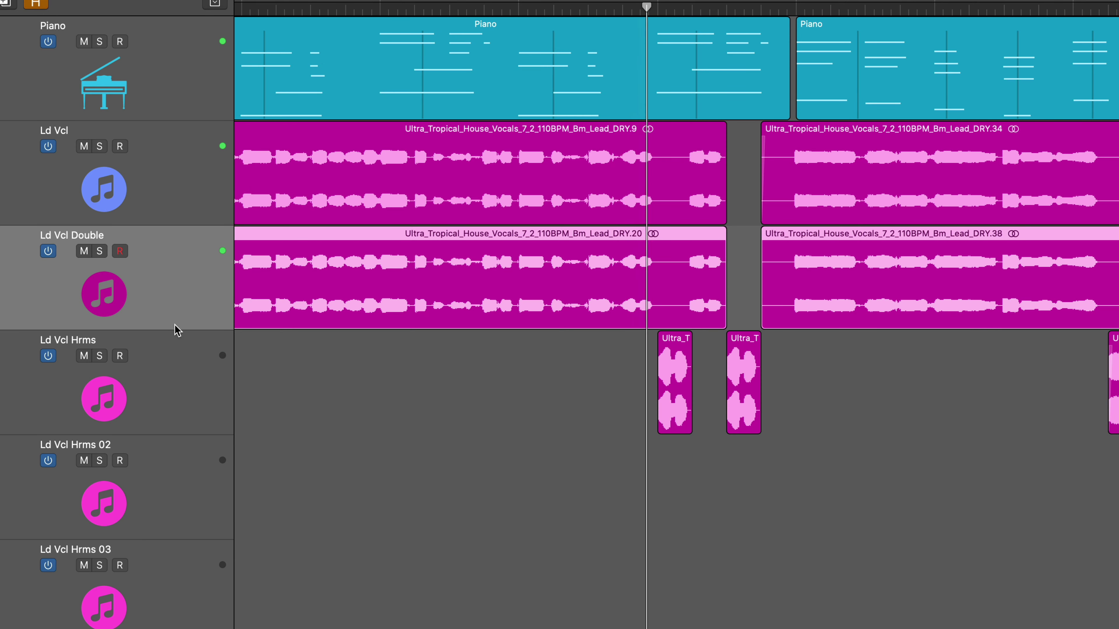
# Examine the Harmony Engine settings on the Ld Vcl Hrms, Ld Vcl Hrms 02 and Ld Vcl Hrms 03 tracks during playback
pyautogui.click(150, 387)
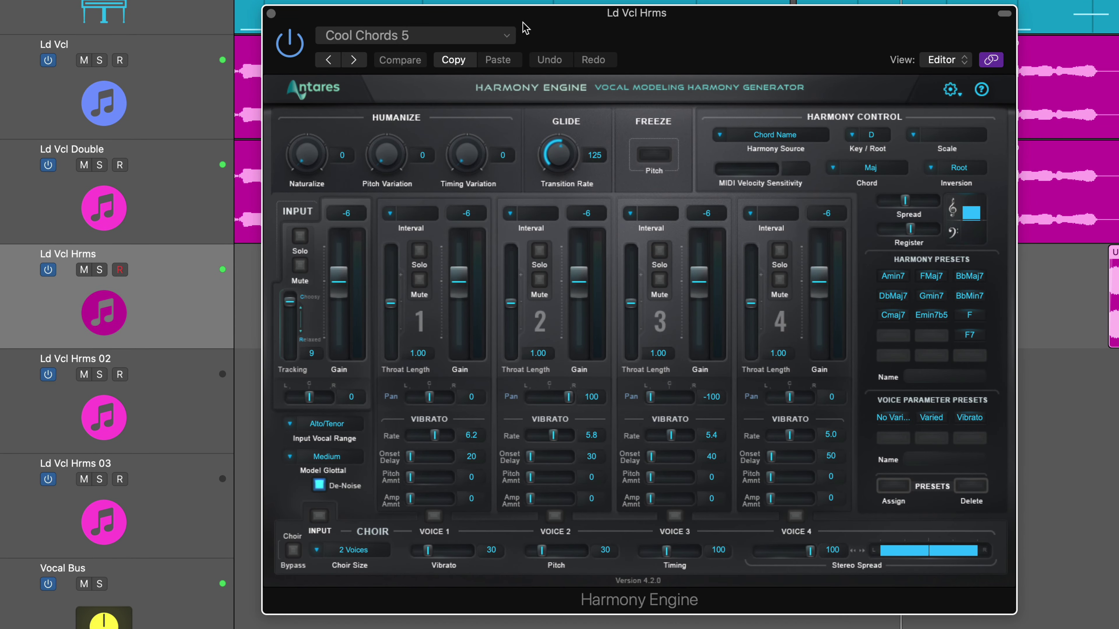
pyautogui.click(163, 394)
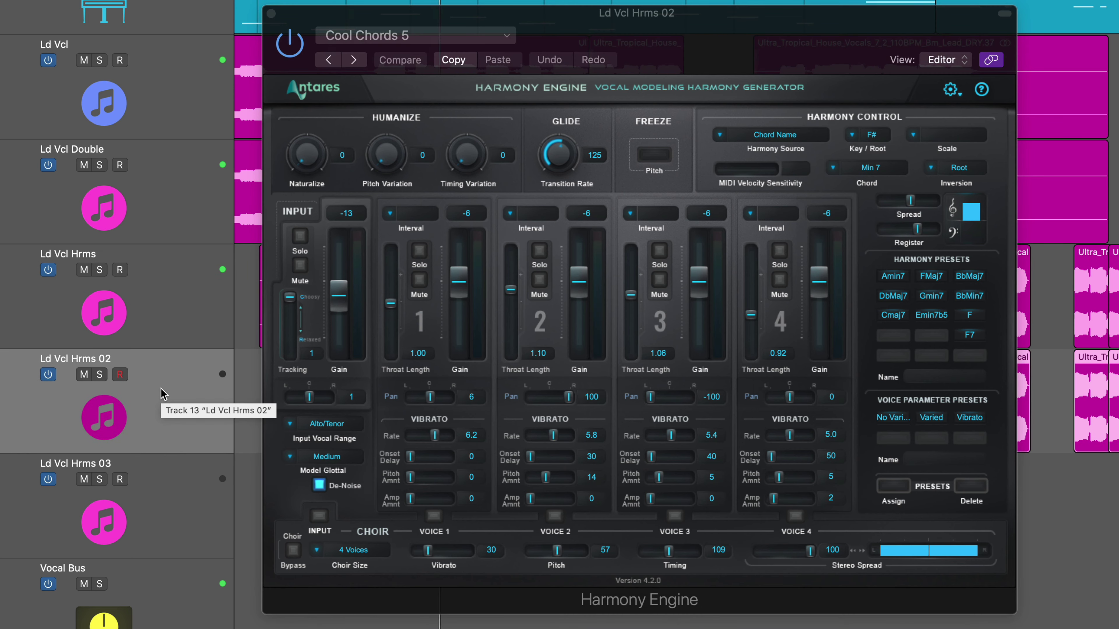
pyautogui.moveTo(527, 19); pyautogui.dragTo(424, 0)
pyautogui.moveTo(548, 1); pyautogui.dragTo(607, 15)
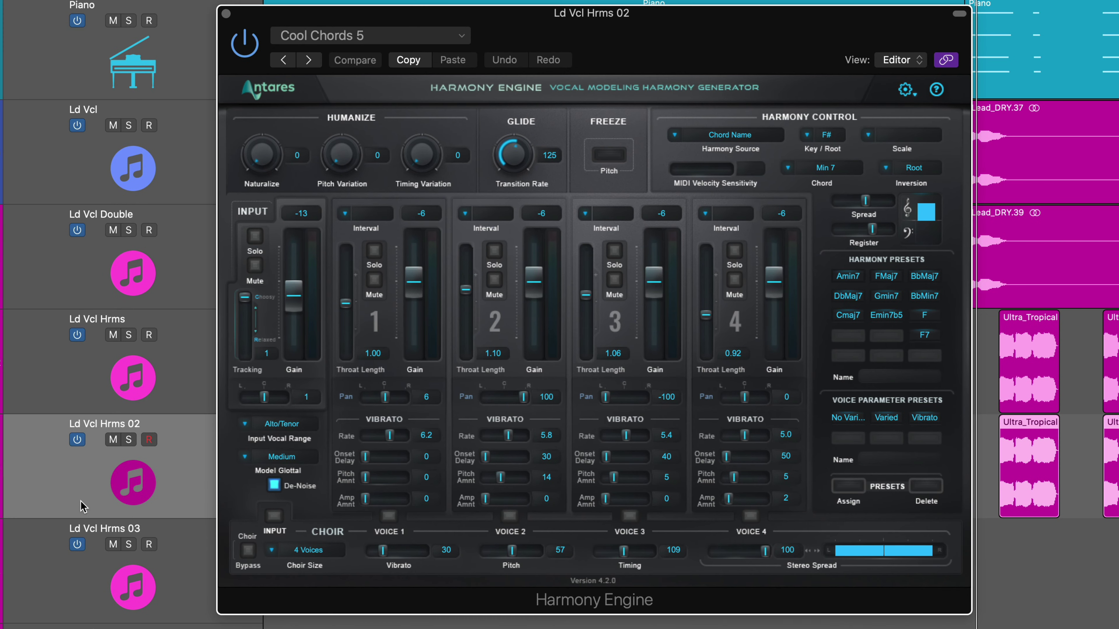
pyautogui.click(171, 566)
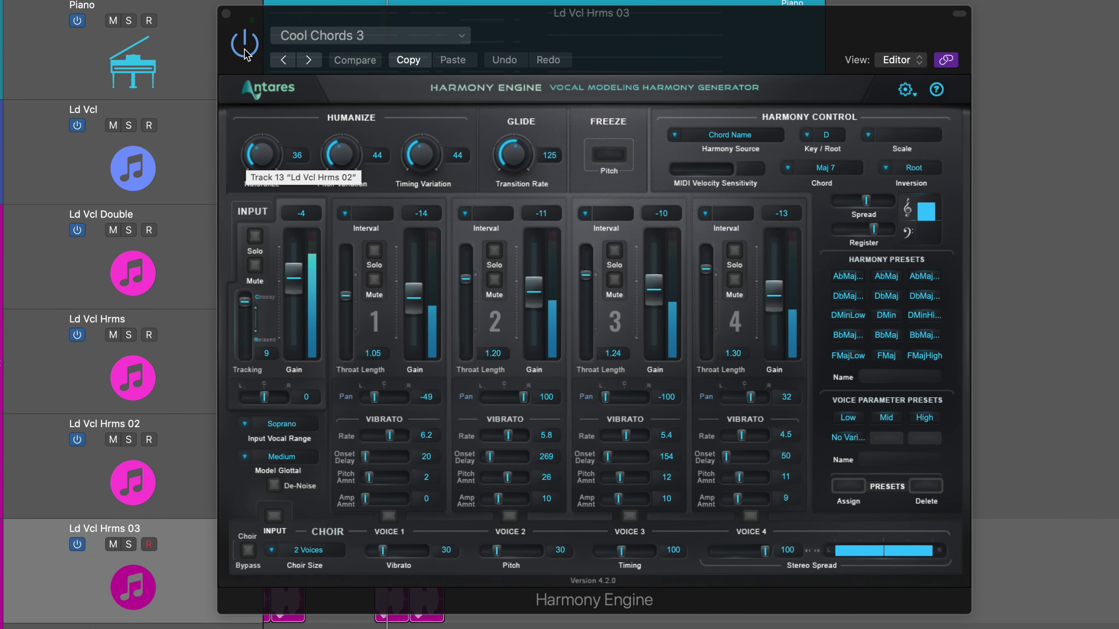
pyautogui.click(226, 13)
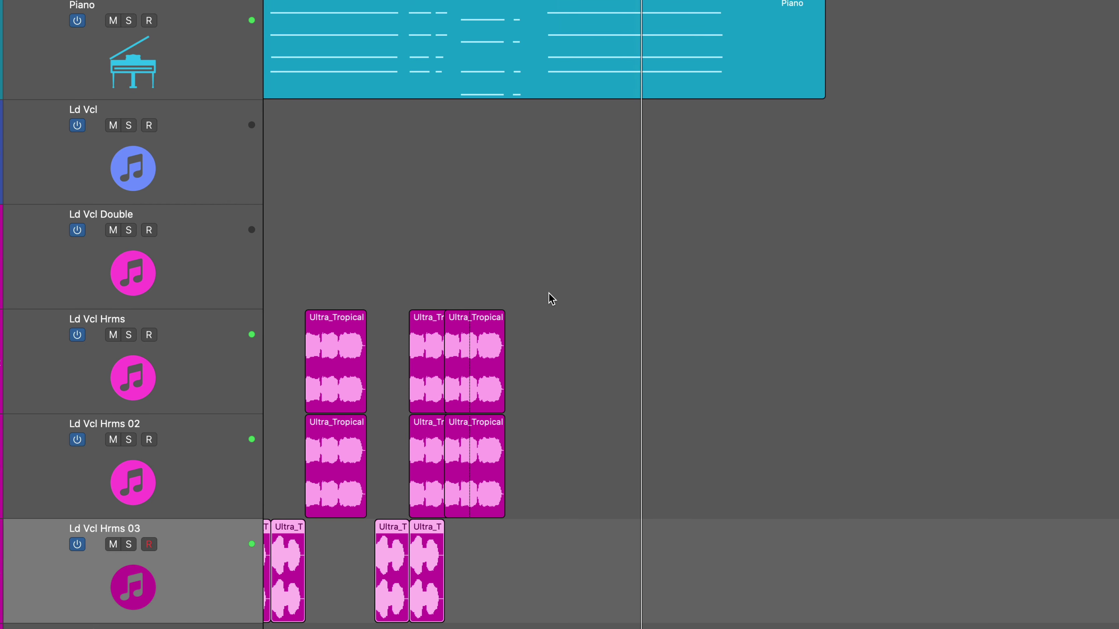
# Bring up the Auto-Tune Artist window of the Ld Vcl track and play the song from the first vocal phrase
pyautogui.hscroll(15, 527, 251)
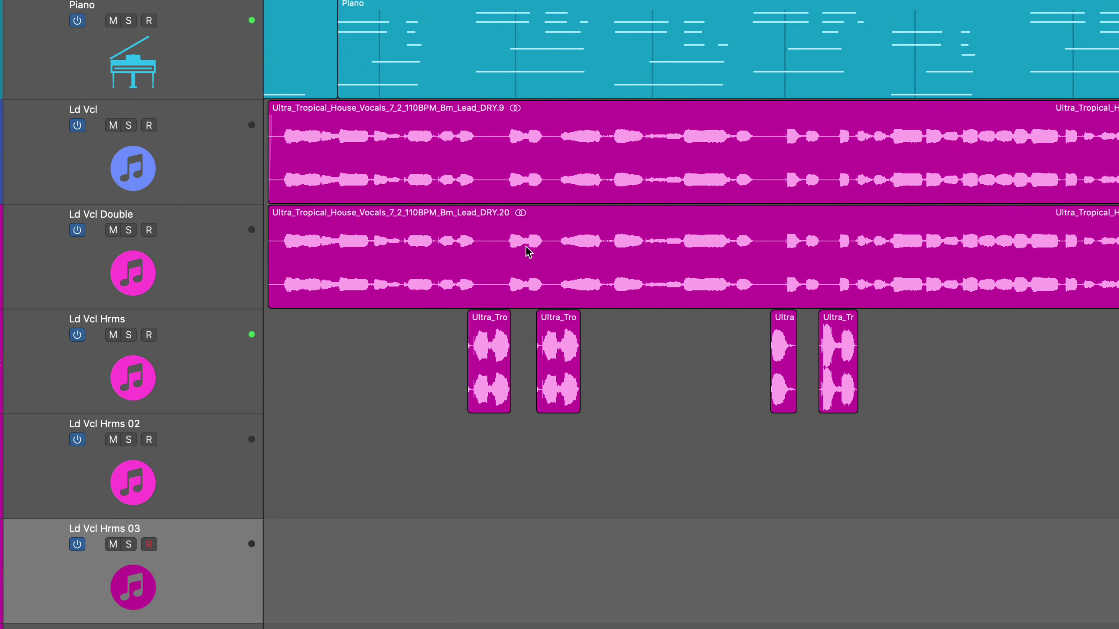
pyautogui.hscroll(-15, 520, 251)
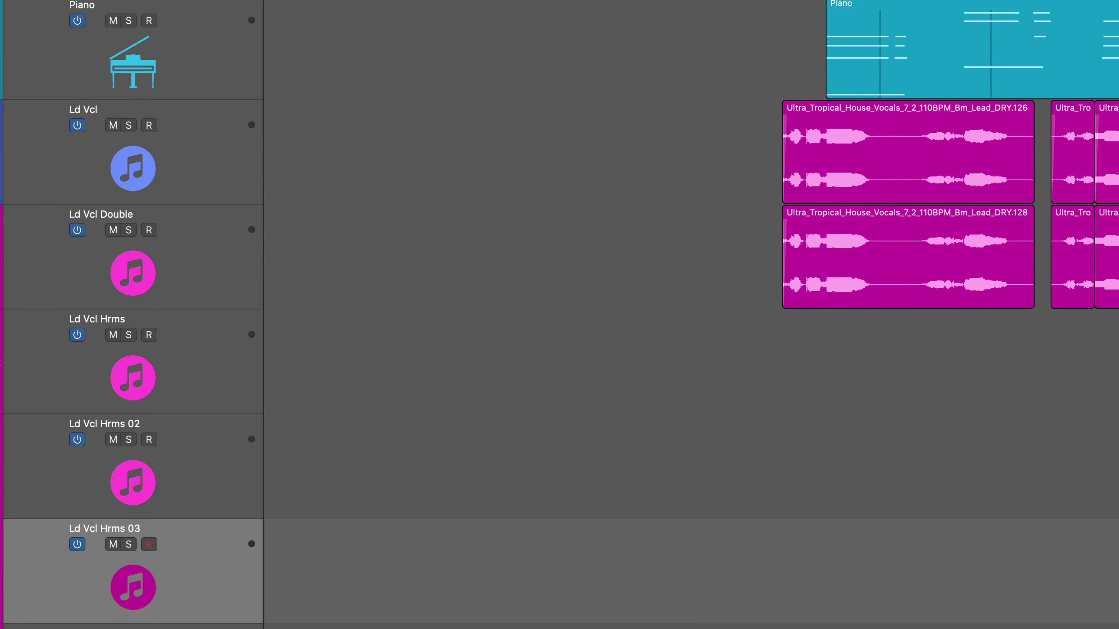
pyautogui.click(18, 193)
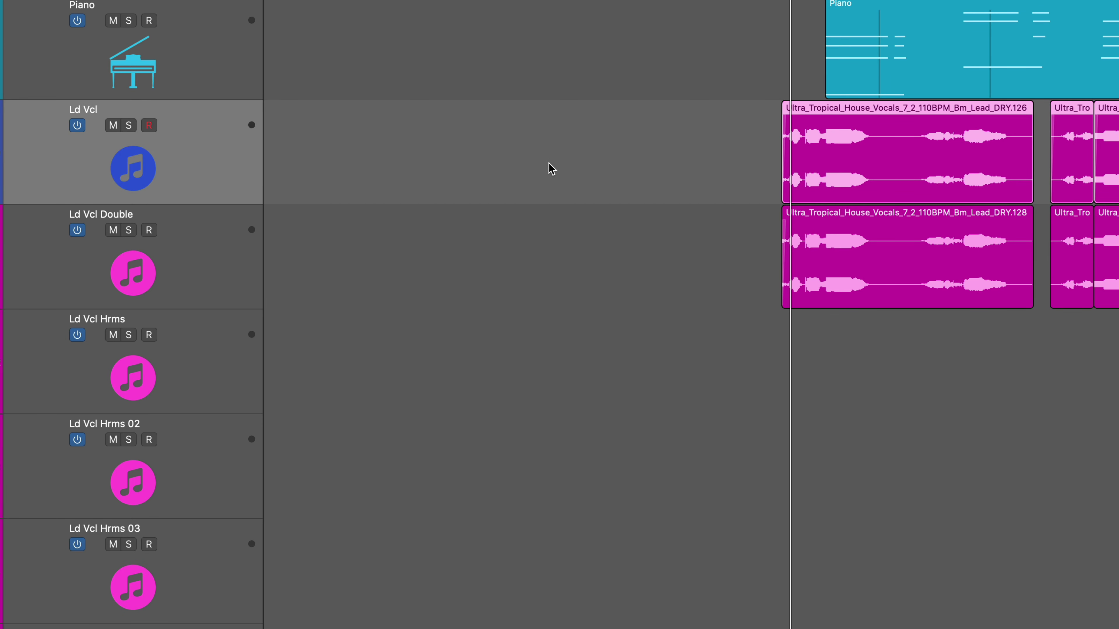
pyautogui.press('v')
pyautogui.moveTo(555, 174); pyautogui.dragTo(260, 80)
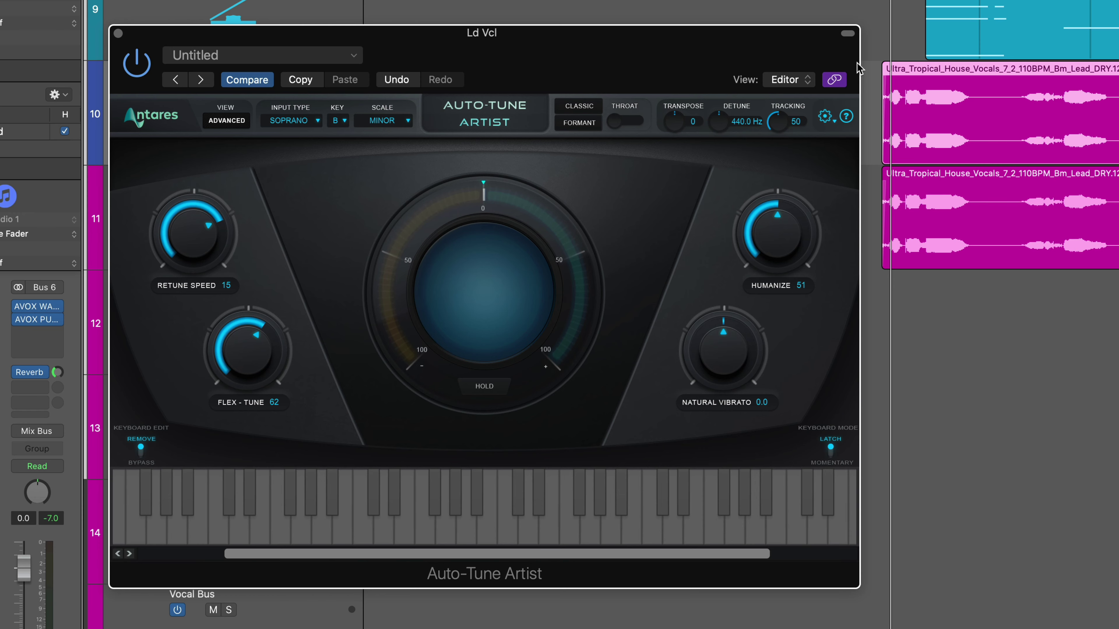
pyautogui.press('space')
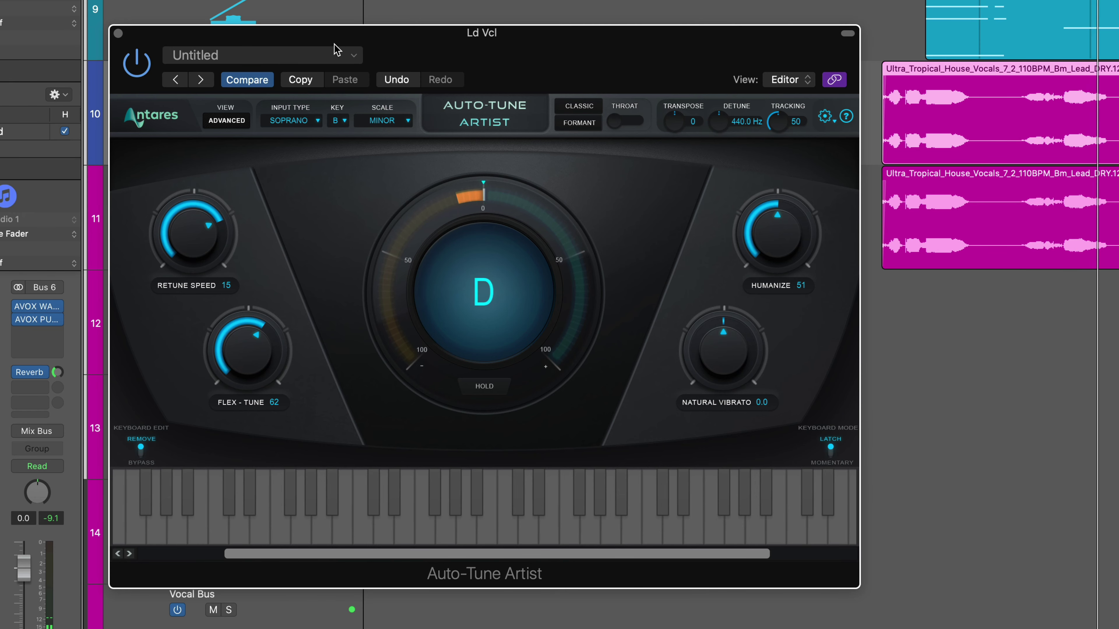
# Solo Ld Vcl, compare the vocal with Auto-Tune Artist bypassed and active, and close the plug-in window
pyautogui.moveTo(345, 43); pyautogui.dragTo(526, 105)
pyautogui.click(229, 86)
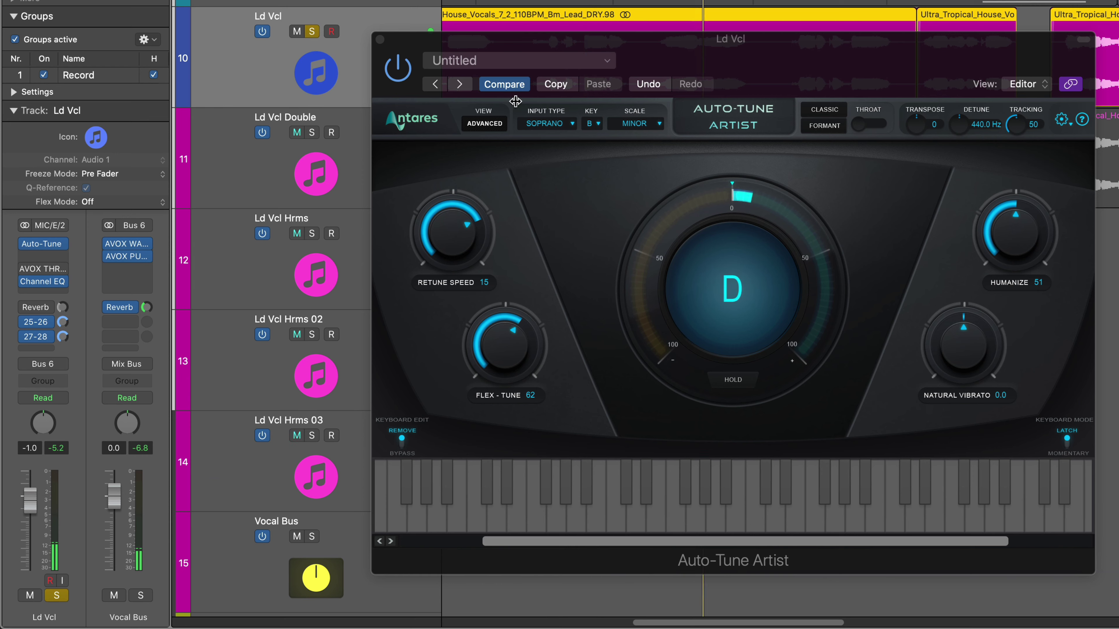
pyautogui.click(399, 72)
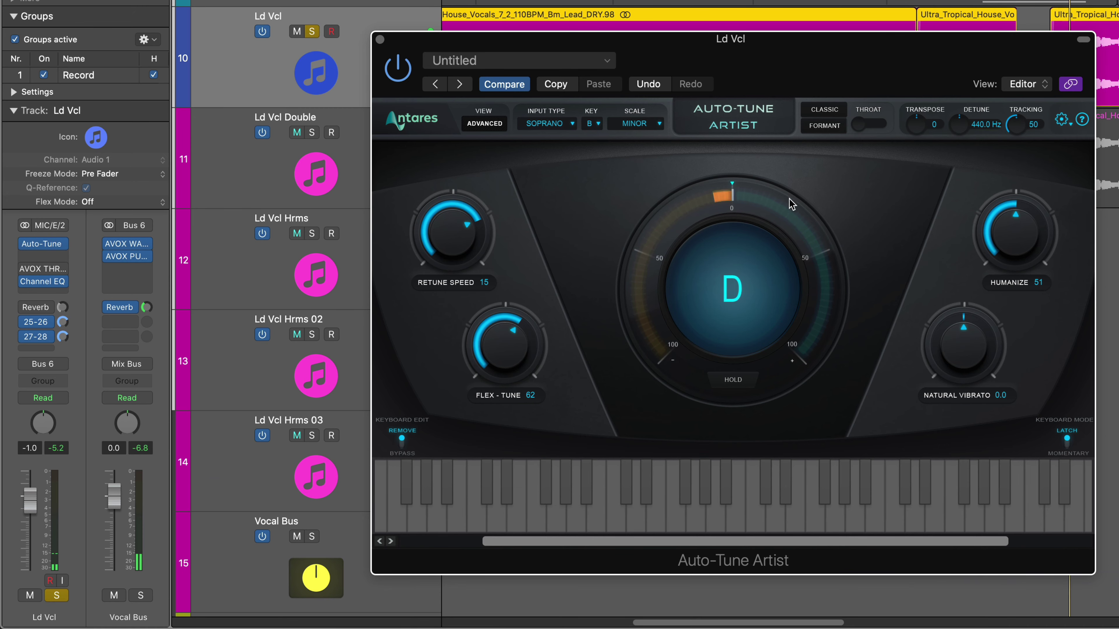
pyautogui.click(380, 40)
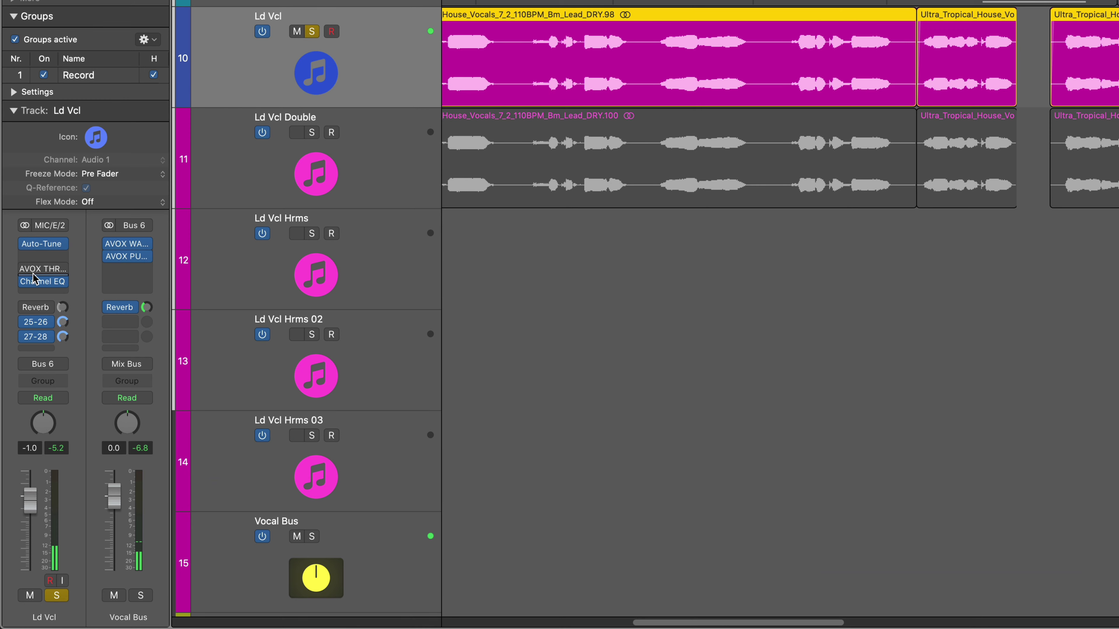
# Switch AVOX Throat back on for Ld Vcl and keep its Source Glottal Voice Type at Soft
pyautogui.click(44, 269)
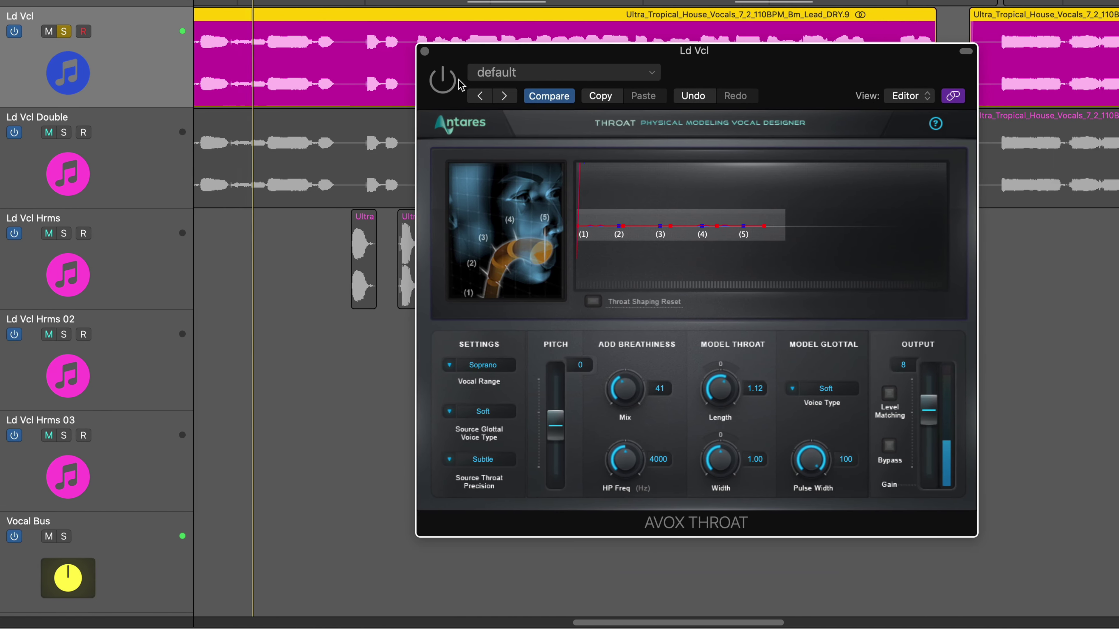
pyautogui.click(443, 79)
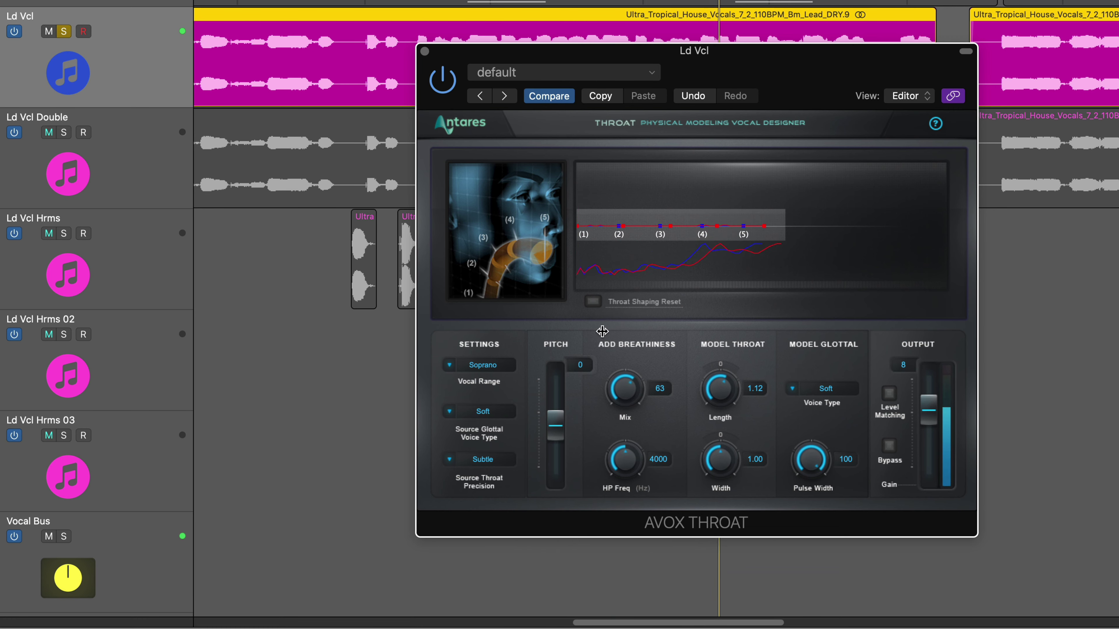
pyautogui.click(488, 412)
pyautogui.click(492, 401)
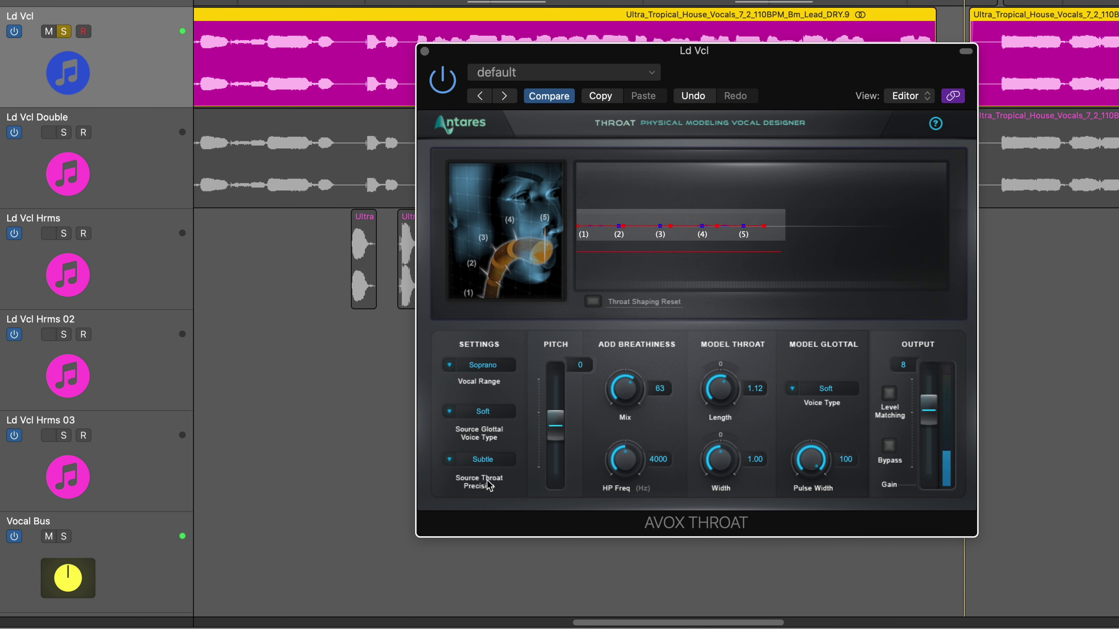
# Try a breathiness Mix of 18 in AVOX Throat, settle on 38, and turn Level Matching off
pyautogui.moveTo(624, 386); pyautogui.dragTo(619, 541)
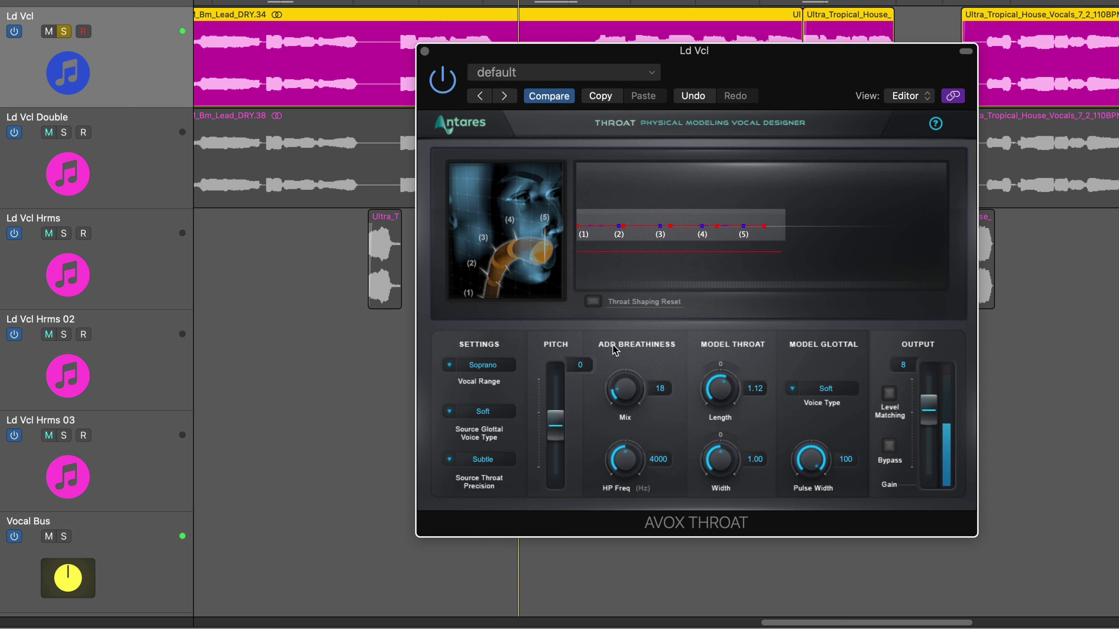
pyautogui.moveTo(610, 334); pyautogui.dragTo(611, 324)
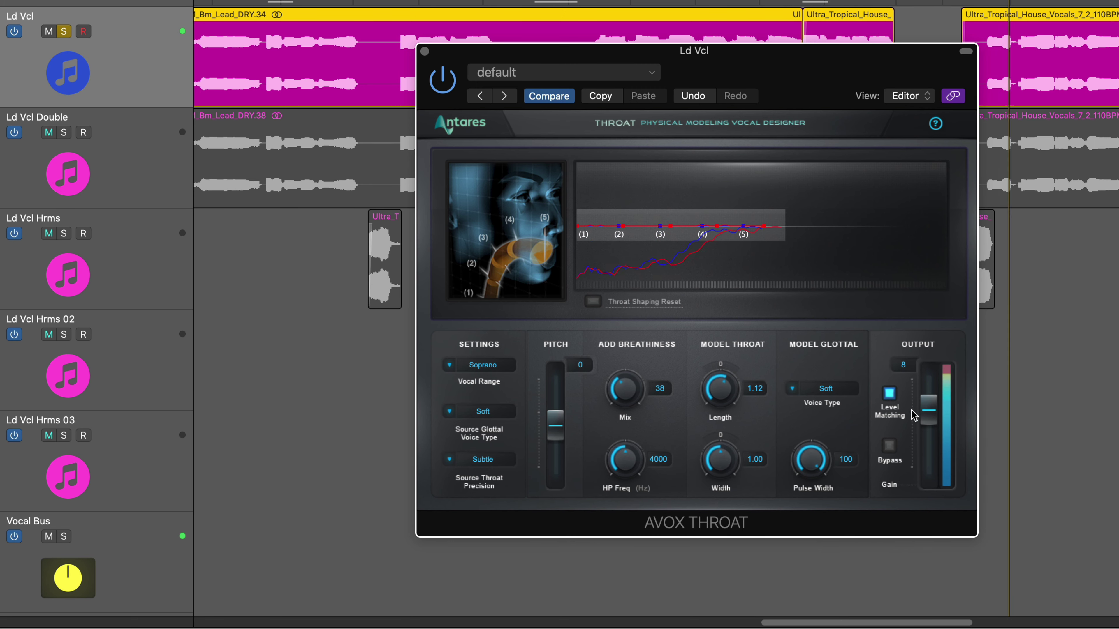
pyautogui.click(889, 393)
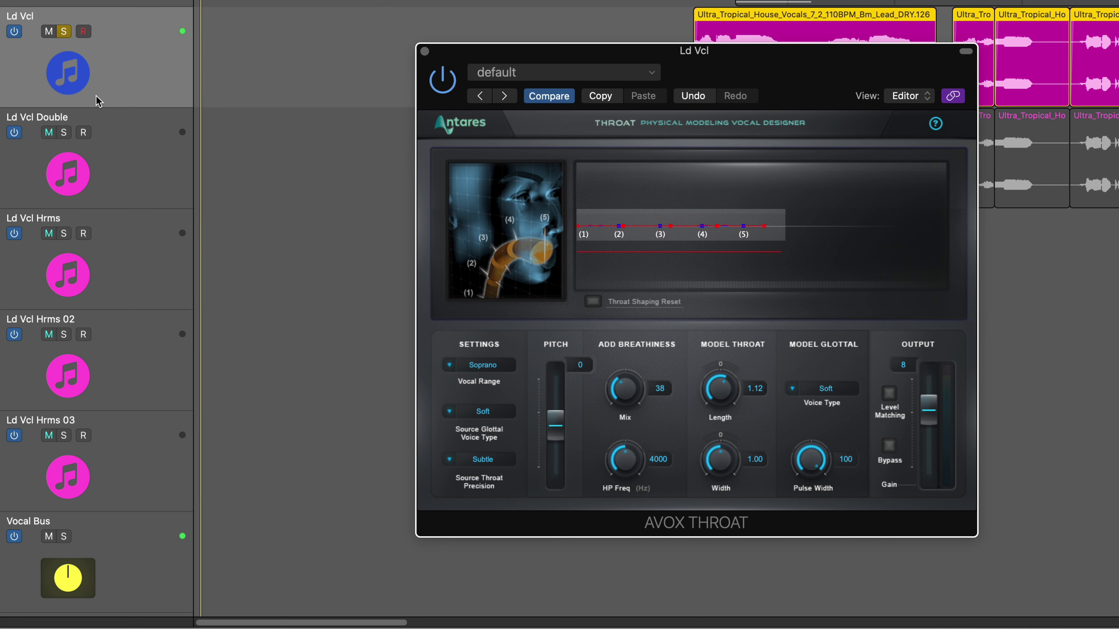
# Close the Throat window and move the solo from Ld Vcl to Ld Vcl Double
pyautogui.click(64, 31)
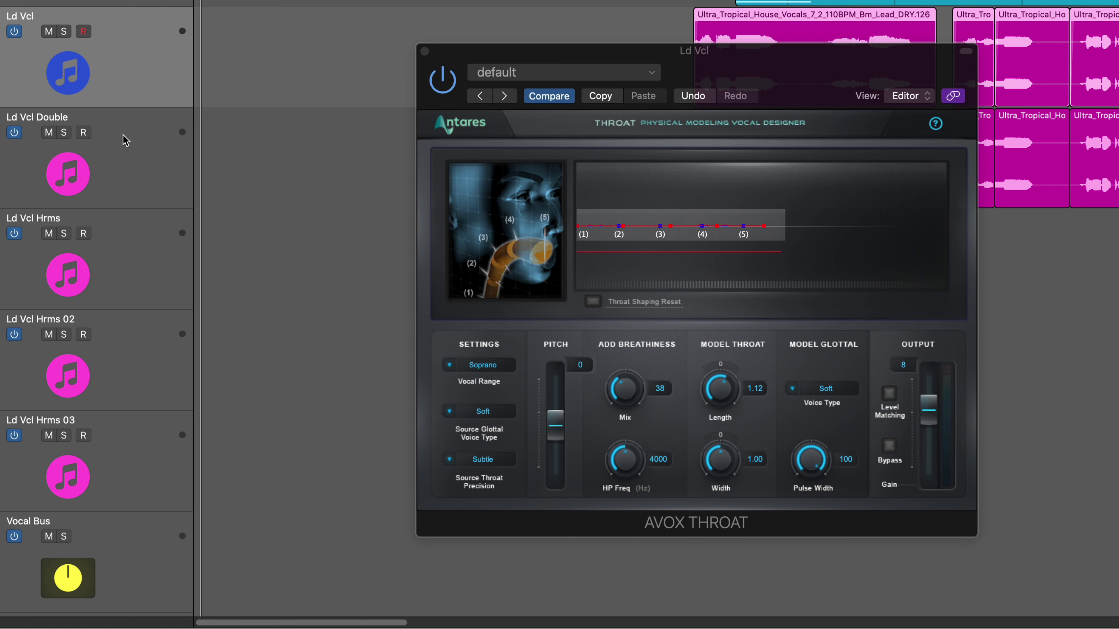
pyautogui.click(425, 51)
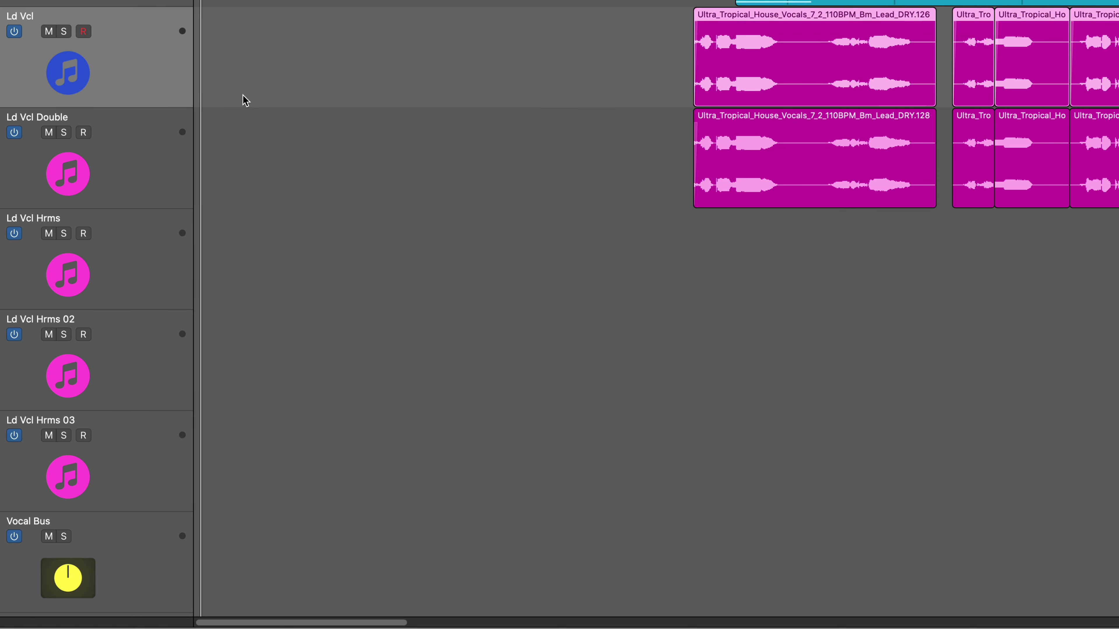
pyautogui.click(146, 148)
pyautogui.click(69, 131)
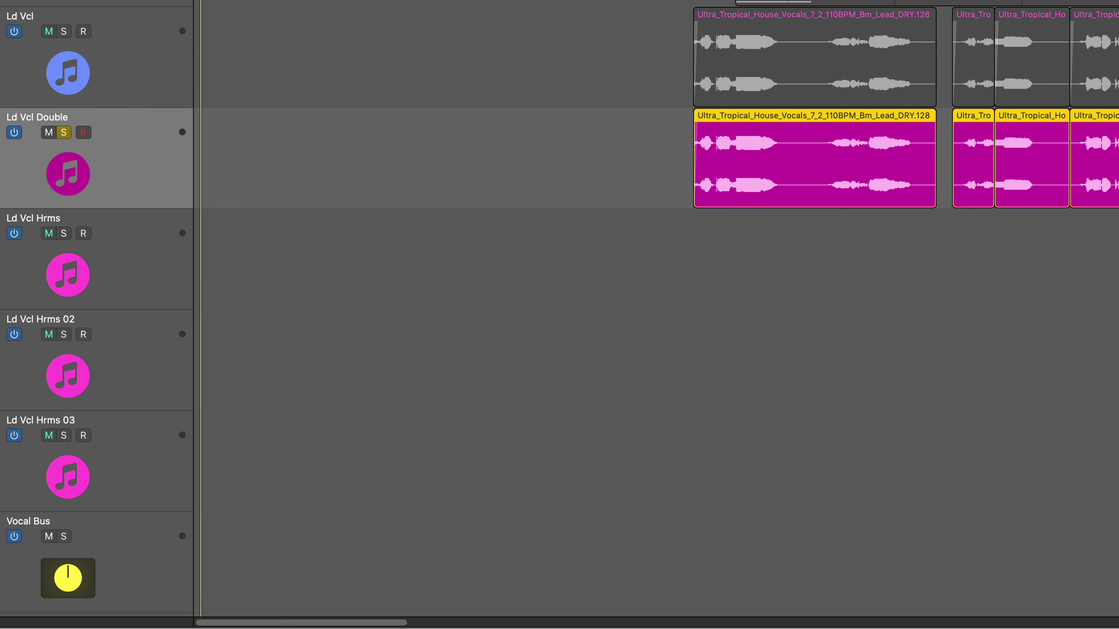
# Bring up the AVOX Duo window of Ld Vcl Double and move it fully into view
pyautogui.press('space')
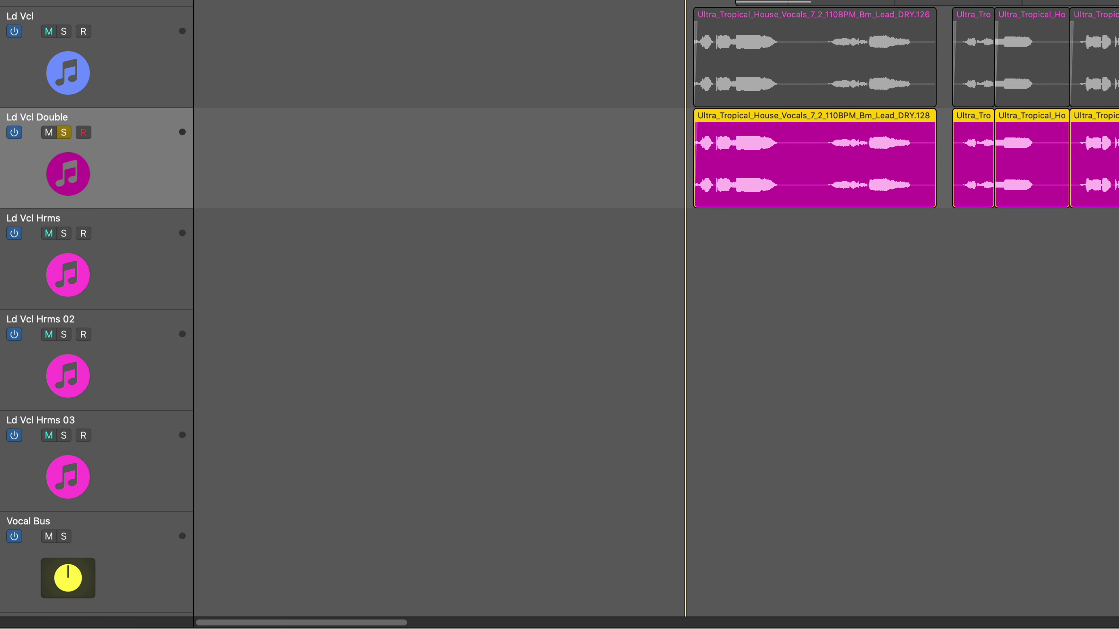
pyautogui.press('v')
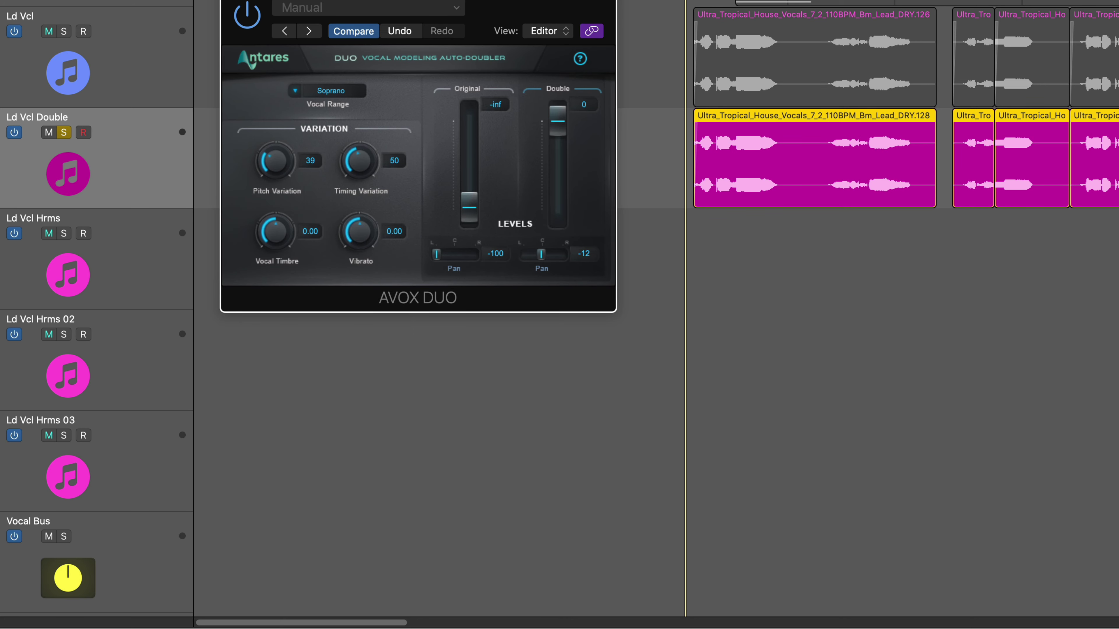
pyautogui.moveTo(494, 0); pyautogui.dragTo(515, 185)
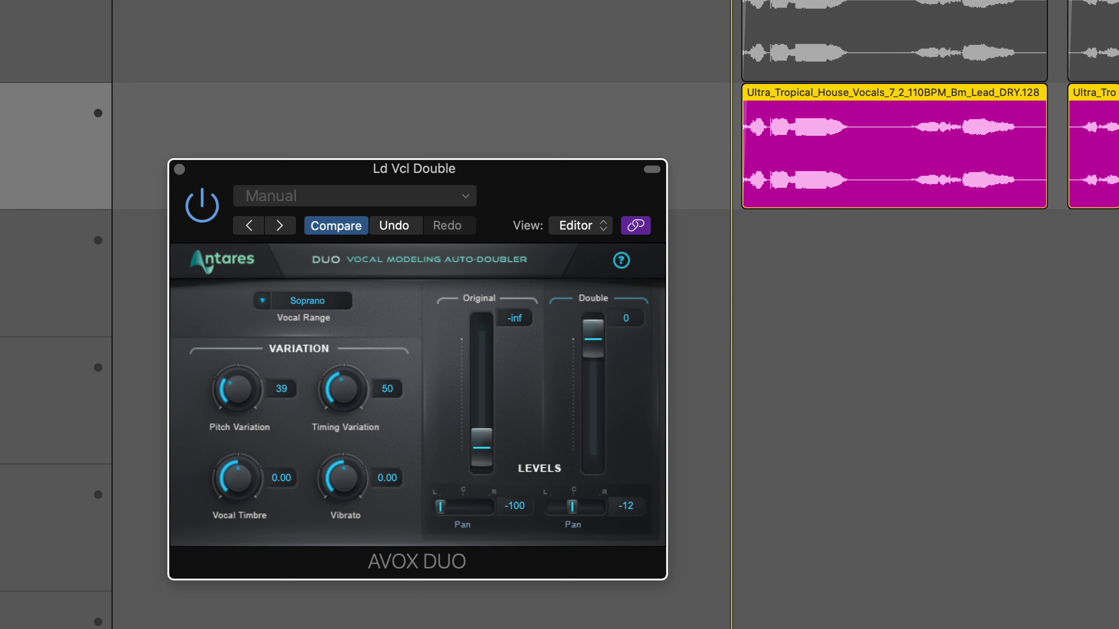
# Play Ld Vcl Double with its solo toggled for comparison, and set AVOX Duo's Pitch Variation to 41 and the Double pan to -1
pyautogui.press('space')
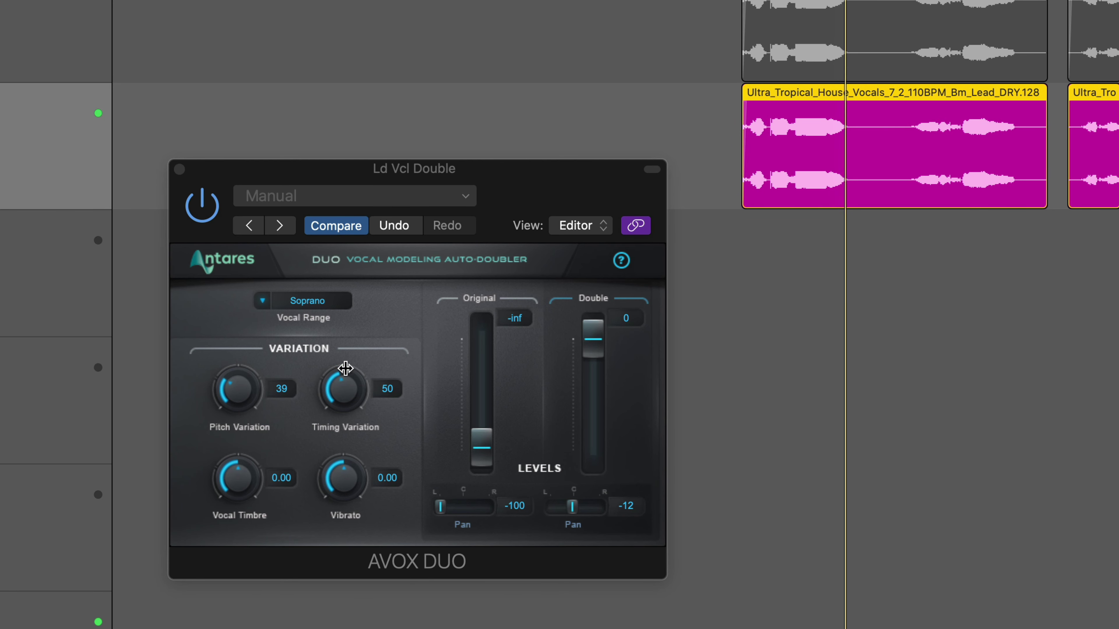
pyautogui.moveTo(230, 387); pyautogui.dragTo(240, 391)
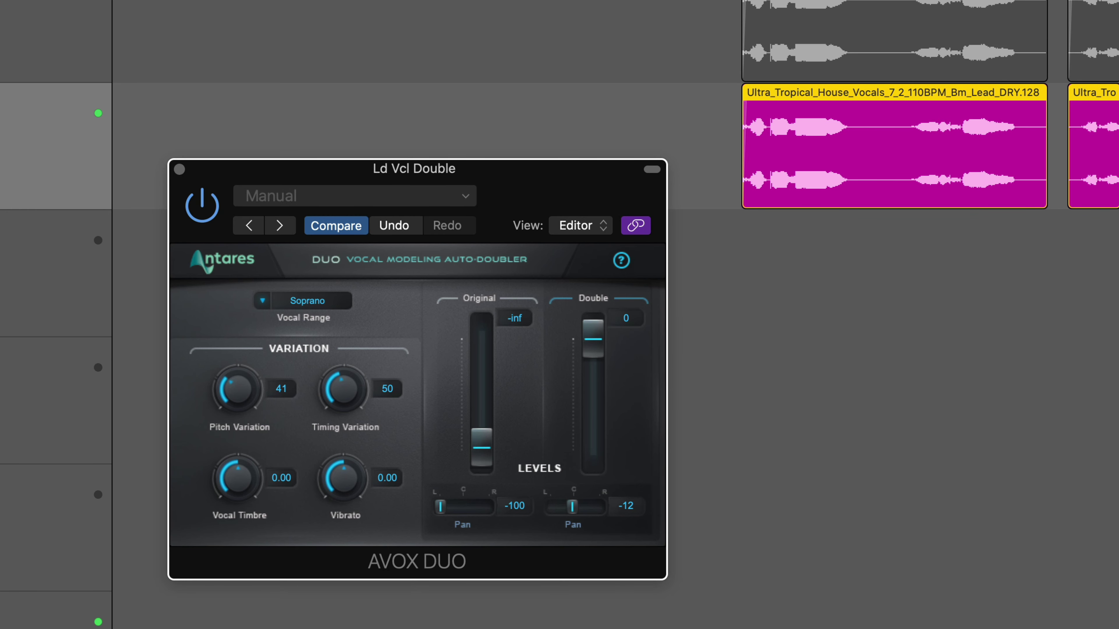
pyautogui.press('s')
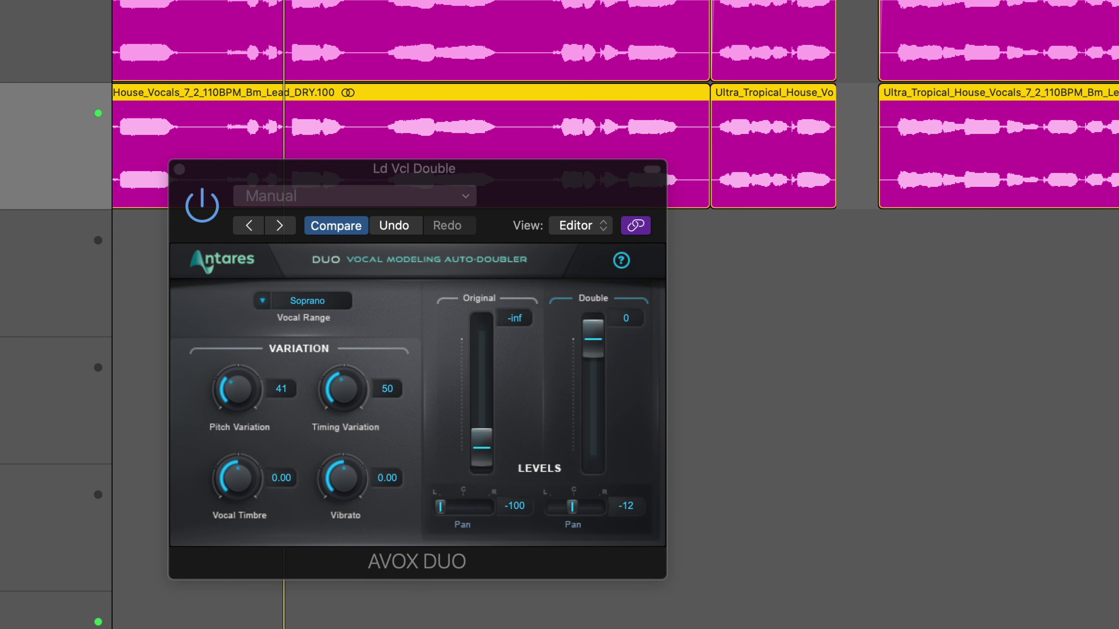
pyautogui.press('s')
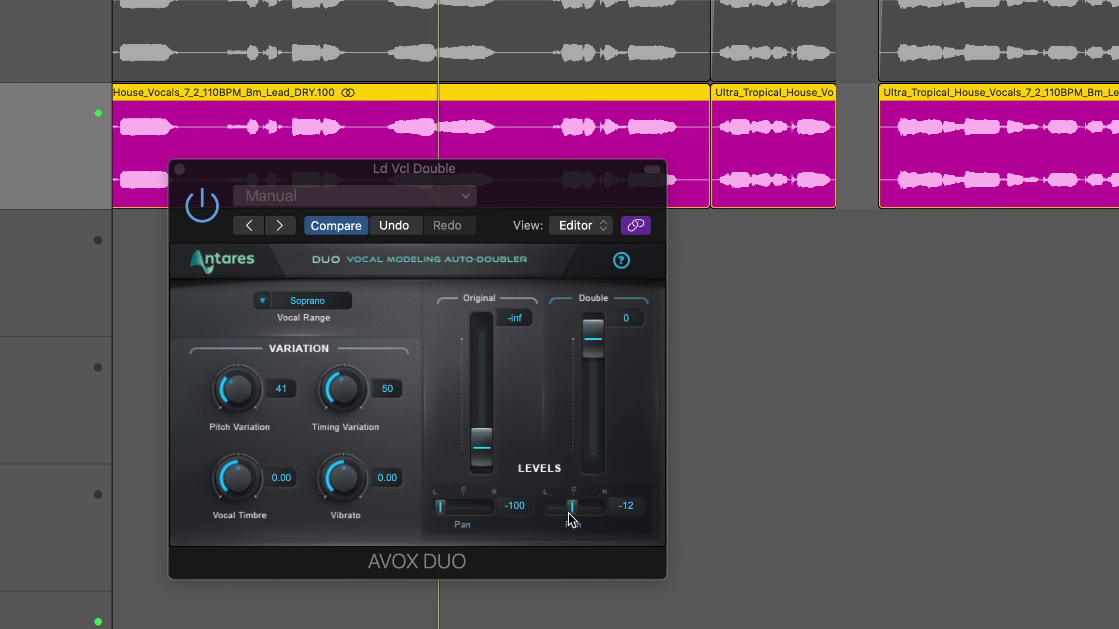
pyautogui.moveTo(572, 515); pyautogui.dragTo(574, 508)
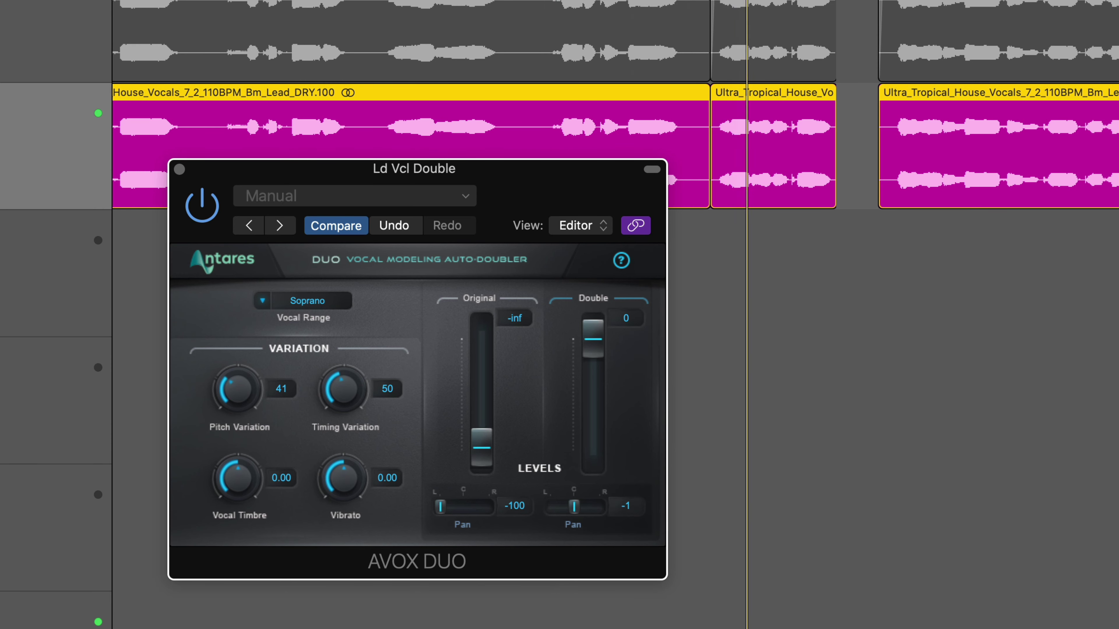
# Select the Ld Vcl and Ld Vcl Double channel strips together and compare playback with AVOX Throat bypassed and active on both
pyautogui.click(1, 247)
pyautogui.click(194, 211)
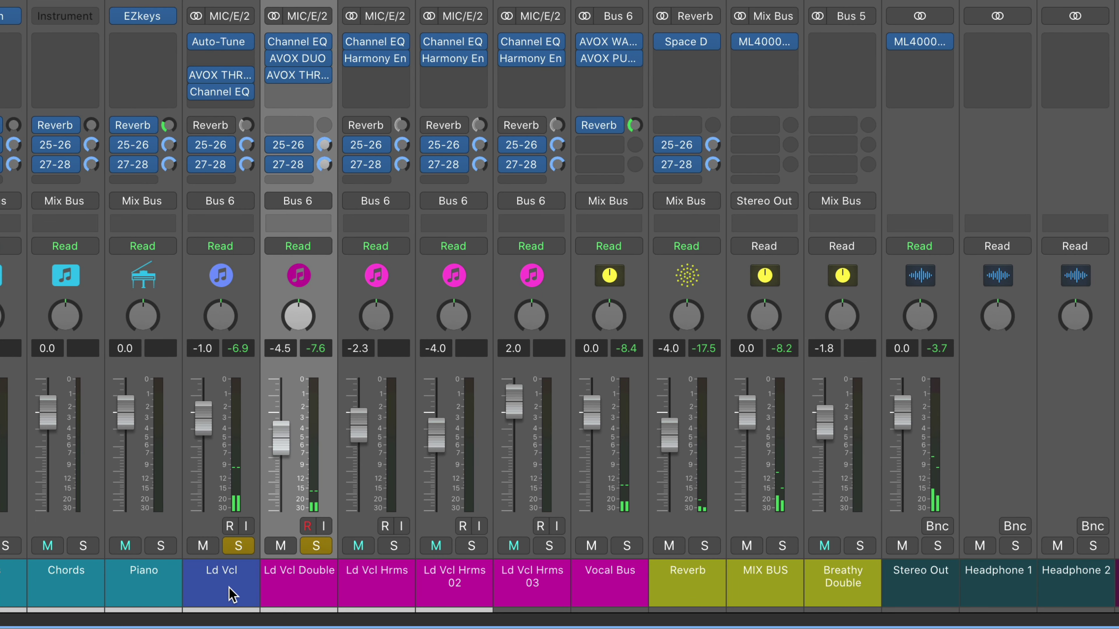
pyautogui.moveTo(166, 587); pyautogui.dragTo(247, 597)
pyautogui.moveTo(324, 592); pyautogui.dragTo(324, 591)
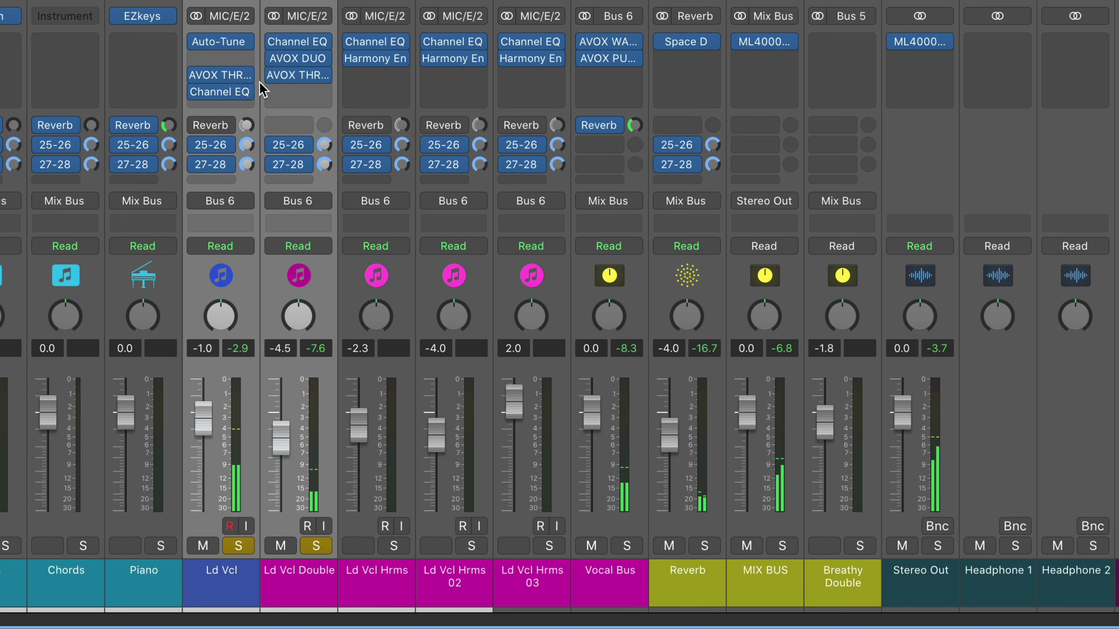
pyautogui.click(196, 75)
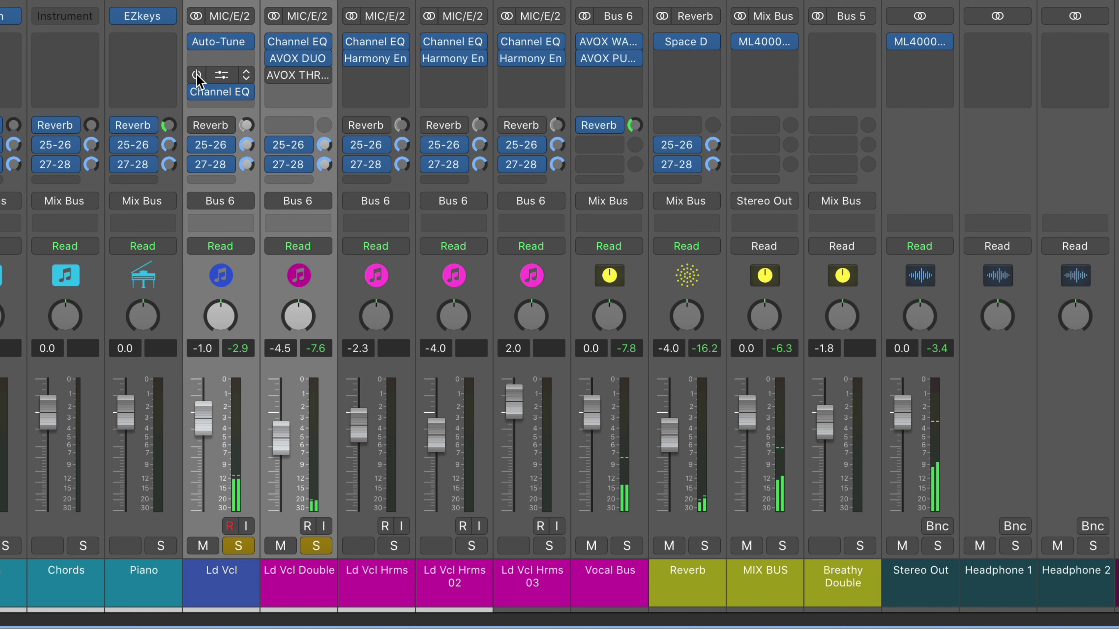
pyautogui.click(196, 74)
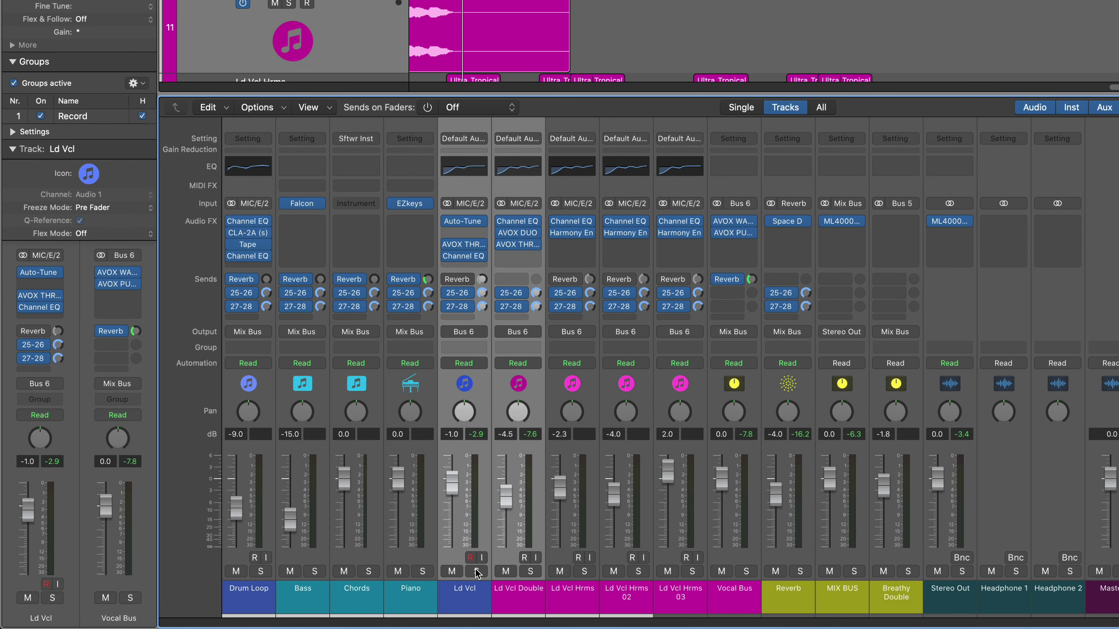
# Close the mixer, select the Ld Vcl Hrms track and play its first two harmony regions in the mix
pyautogui.press('x')
pyautogui.hscroll(15, 635, 231)
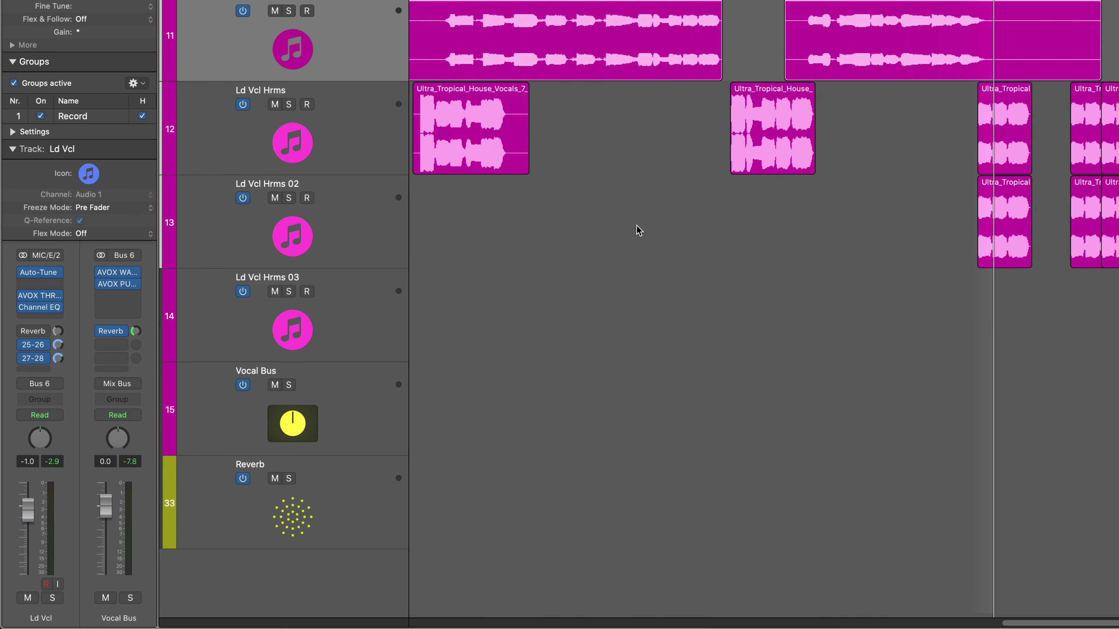
pyautogui.hscroll(-15, 632, 232)
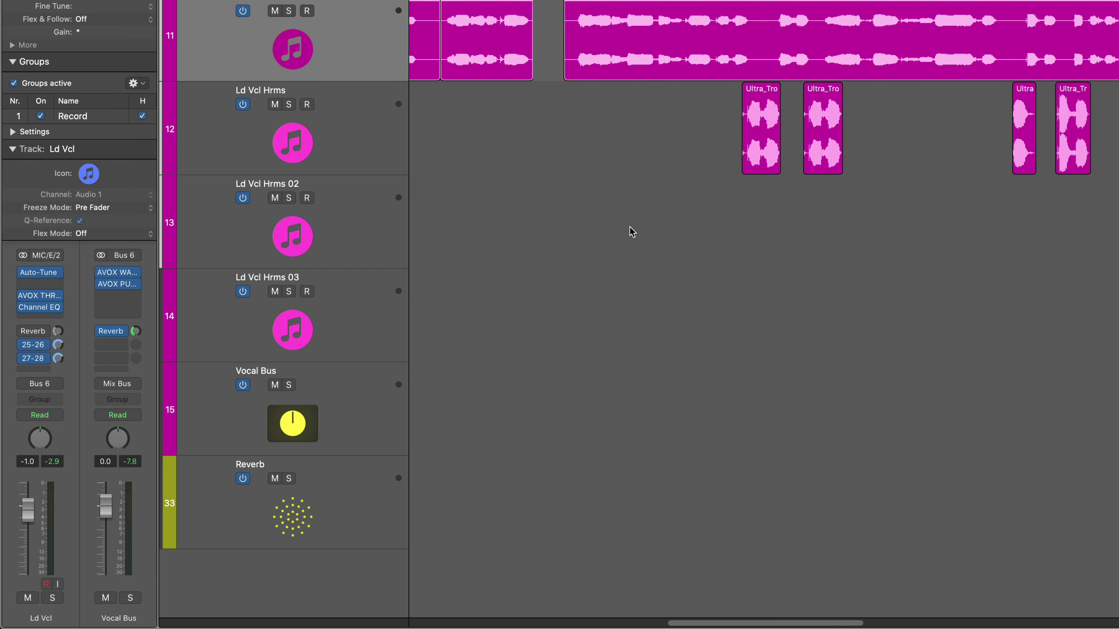
pyautogui.hscroll(10, 613, 230)
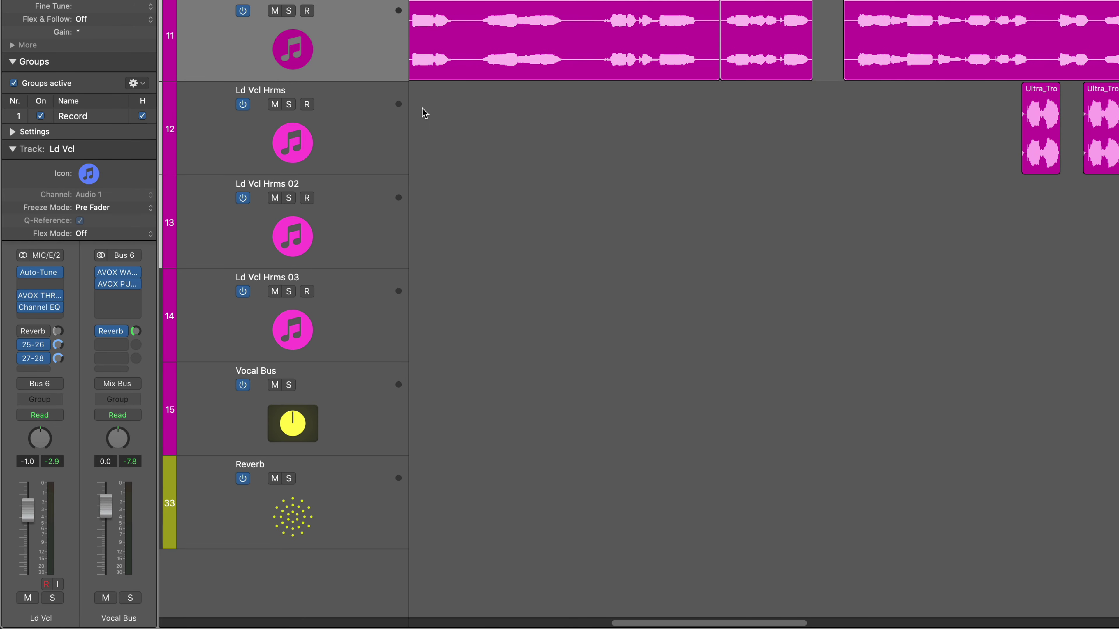
pyautogui.click(340, 121)
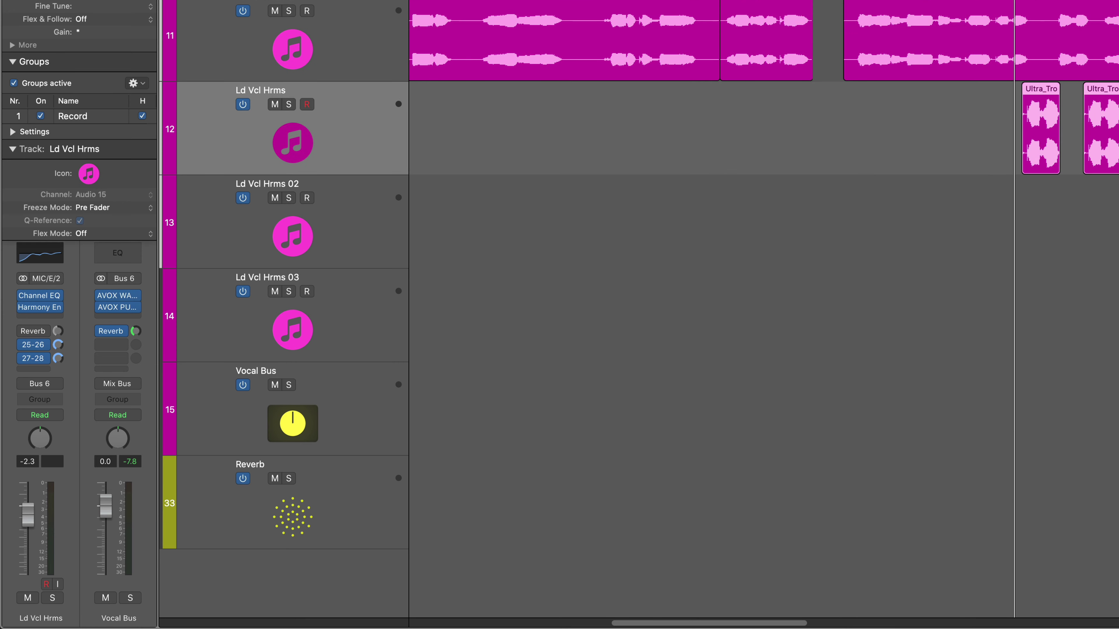
pyautogui.press('space')
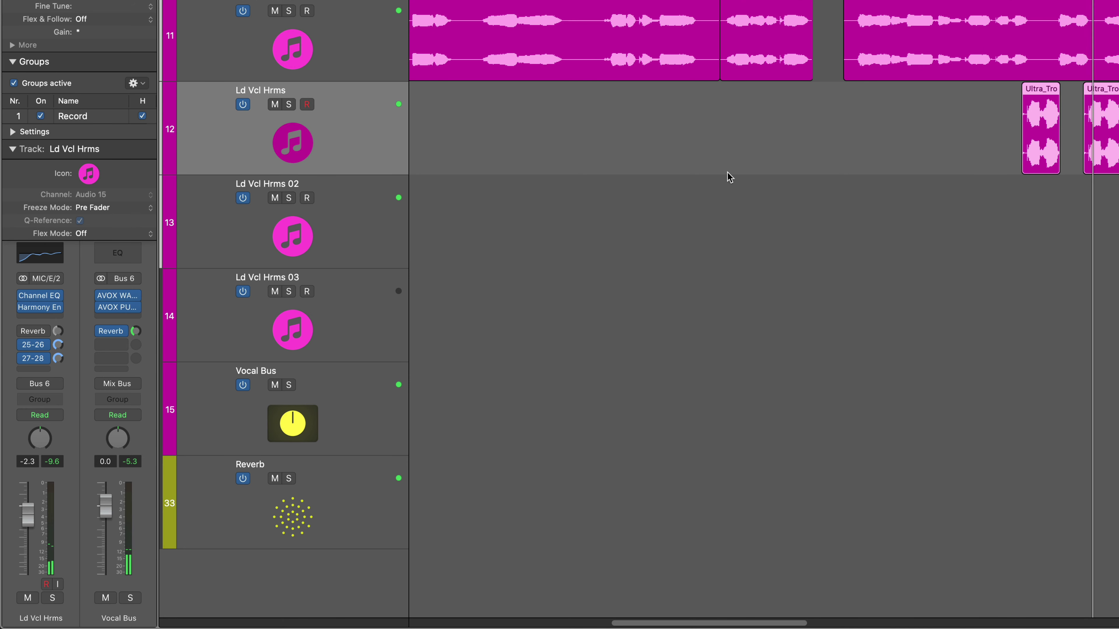
pyautogui.moveTo(933, 1); pyautogui.dragTo(1021, 0)
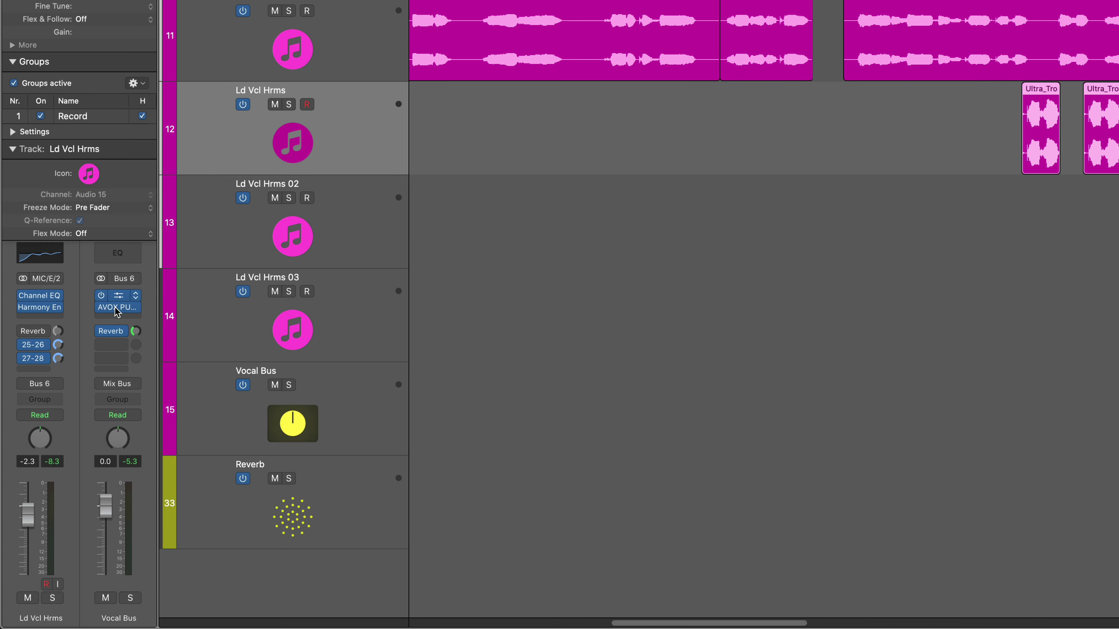
# Bring up Harmony Engine on Ld Vcl Hrms, view its factory presets and move the window clear of the track's regions
pyautogui.click(42, 309)
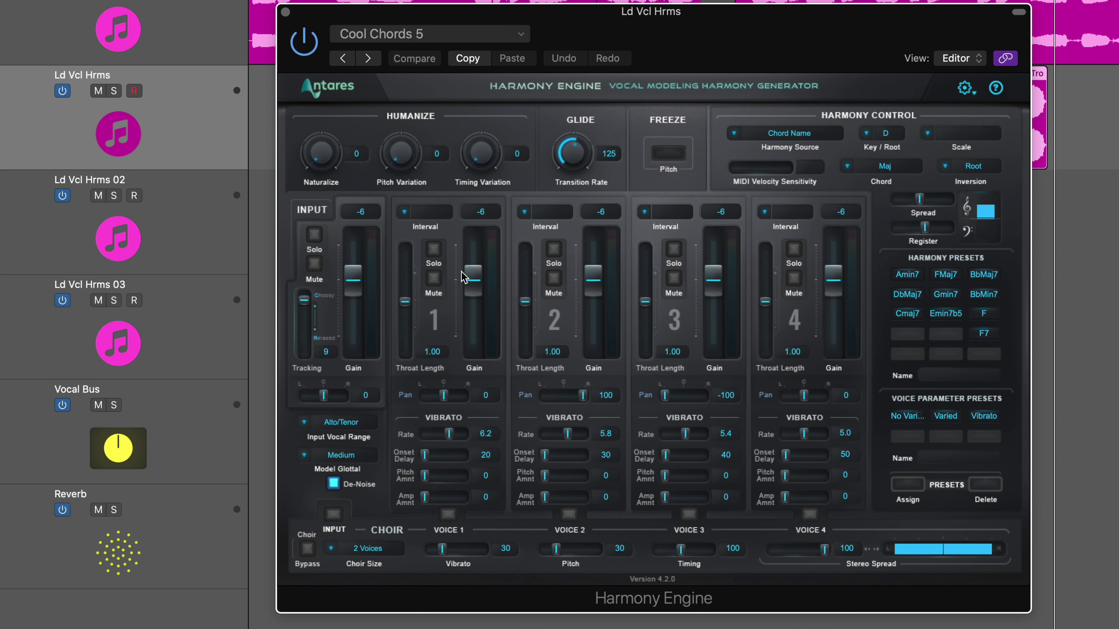
pyautogui.click(408, 39)
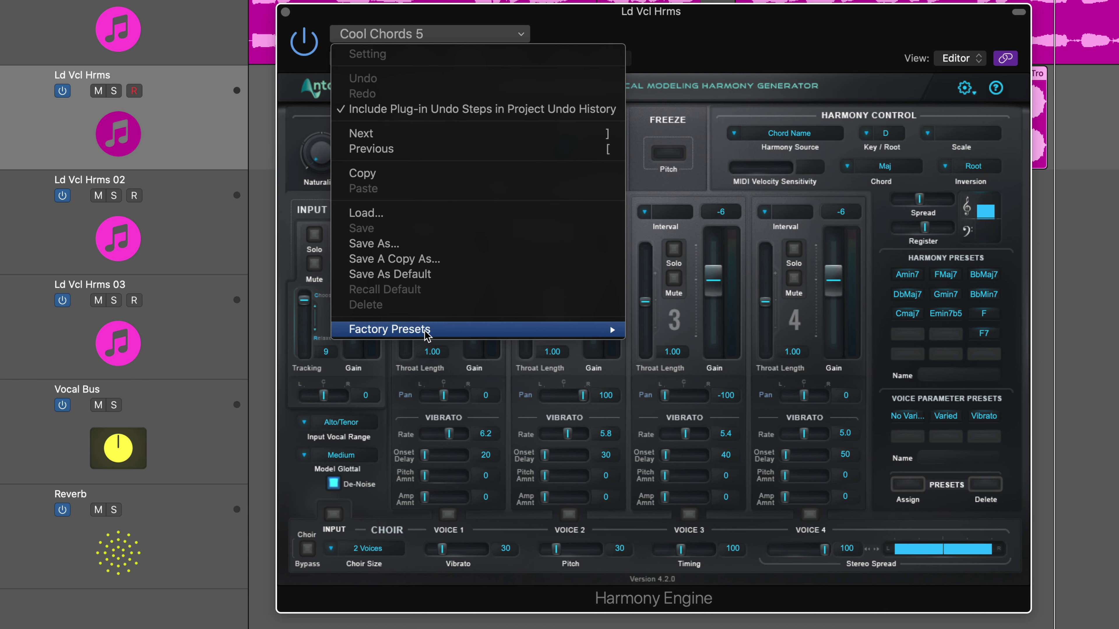
pyautogui.moveTo(427, 335)
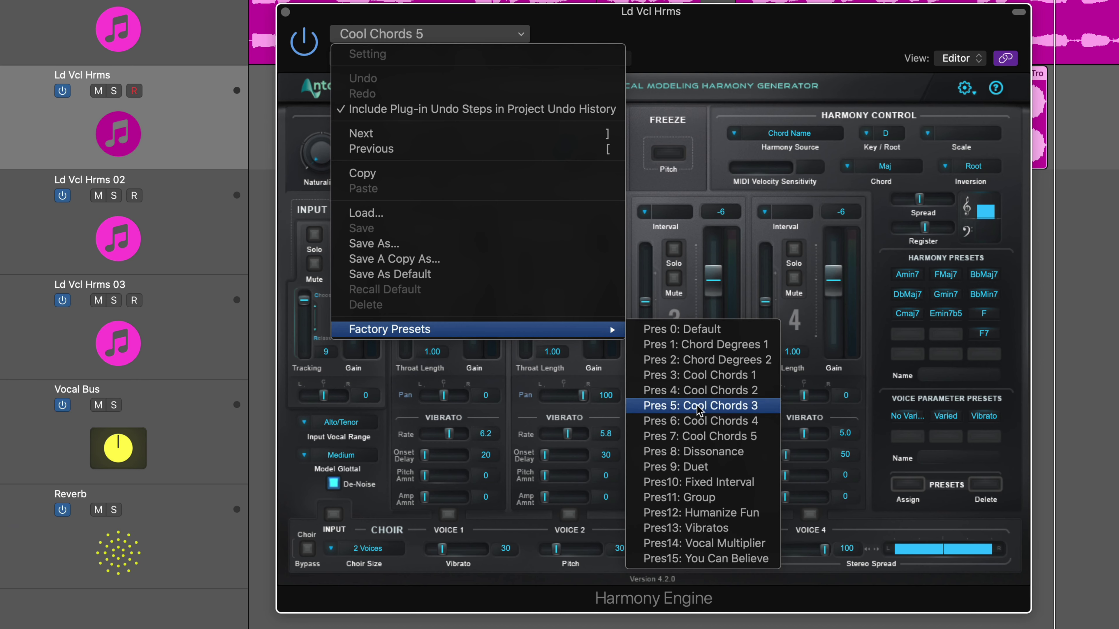
pyautogui.click(723, 31)
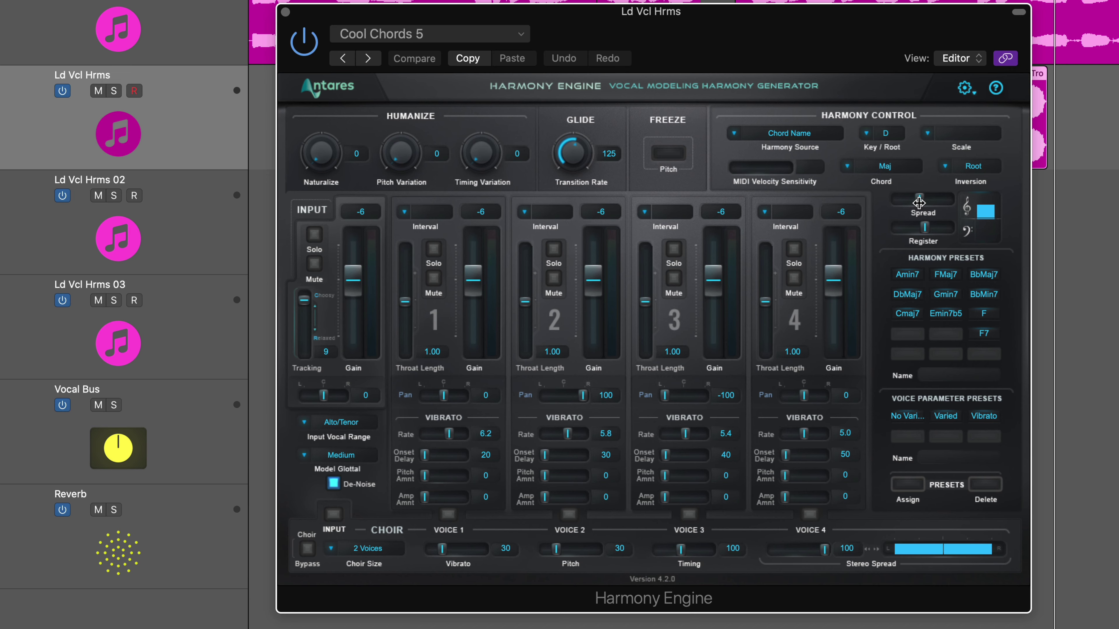
pyautogui.moveTo(880, 30); pyautogui.dragTo(770, 29)
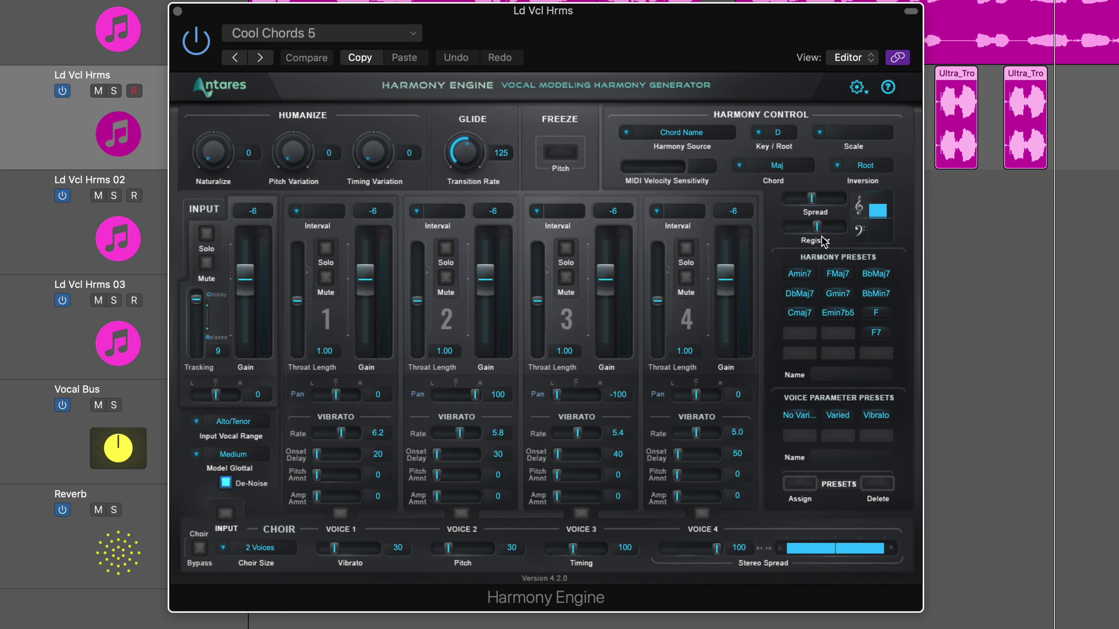
# Solo and play Ld Vcl Hrms, raise Harmony Engine's Spread slightly while fine-tuning Register, and close the plug-in window
pyautogui.click(114, 91)
pyautogui.press('space')
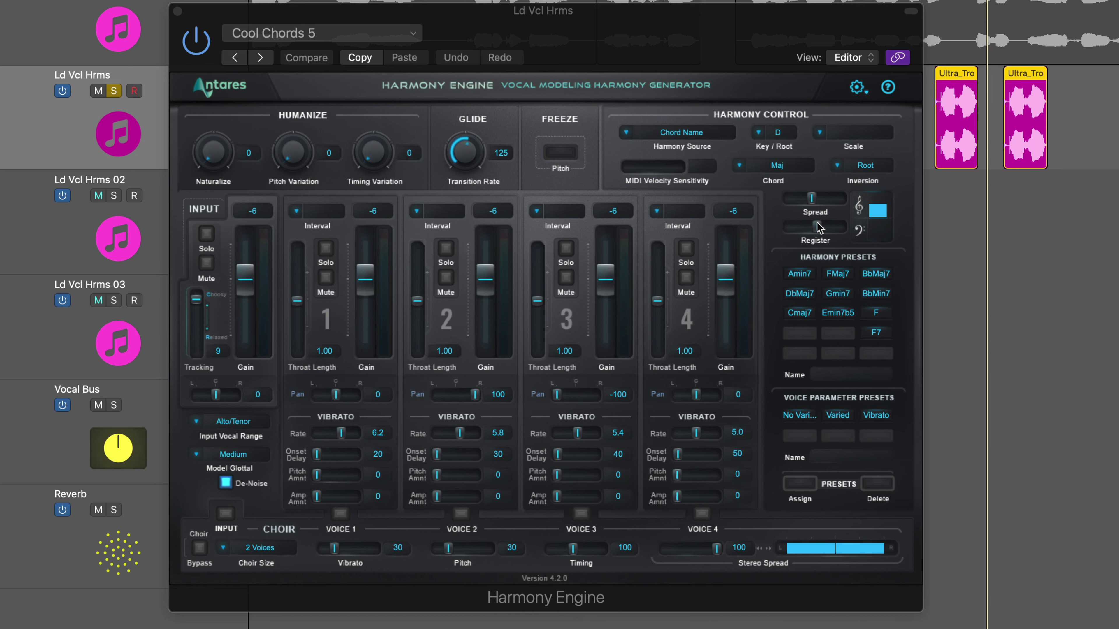
pyautogui.moveTo(816, 224)
pyautogui.mouseDown()
pyautogui.moveTo(807, 225)
pyautogui.moveTo(829, 229)
pyautogui.moveTo(815, 227)
pyautogui.moveTo(836, 198)
pyautogui.moveTo(818, 206)
pyautogui.mouseUp()
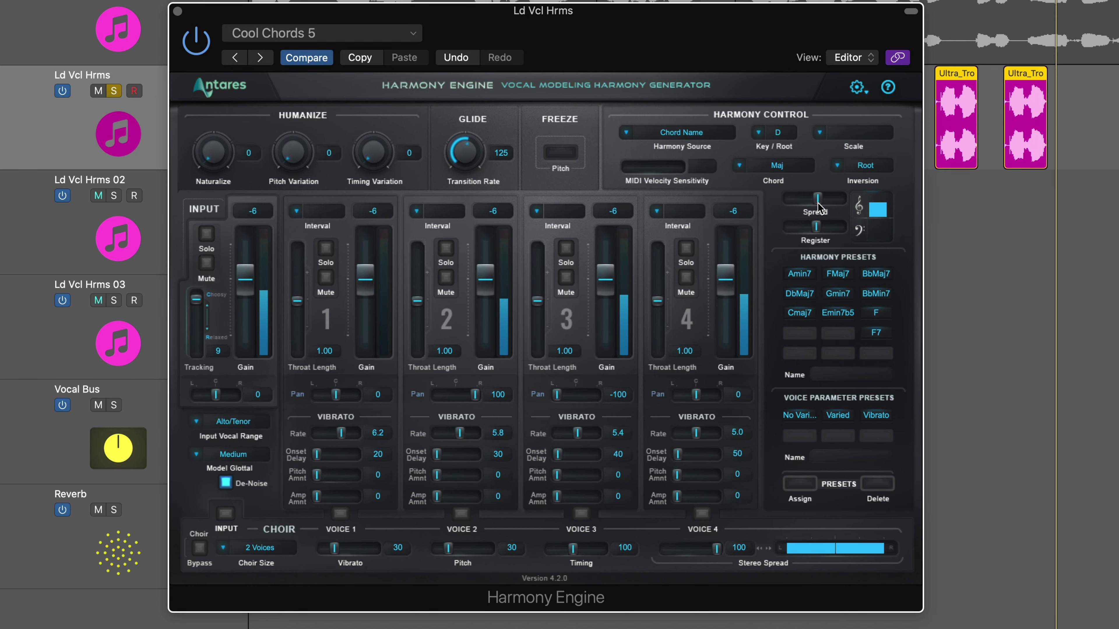
pyautogui.click(178, 10)
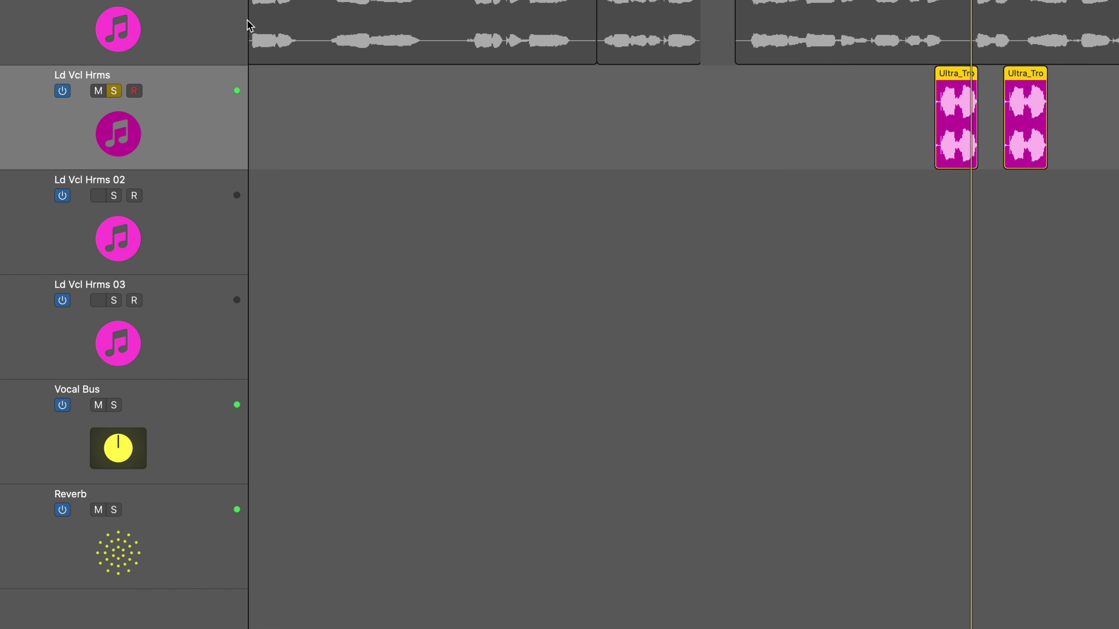
# Take Ld Vcl Hrms out of solo and play its following harmony regions together with the lead vocals
pyautogui.hscroll(20, 705, 121)
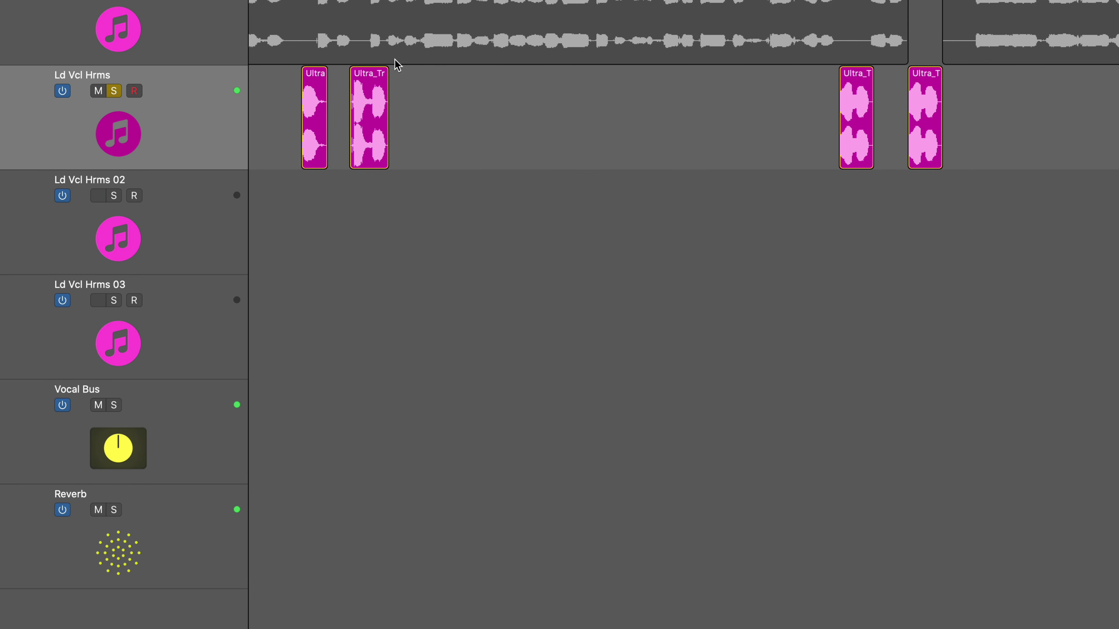
pyautogui.hscroll(-10, 397, 64)
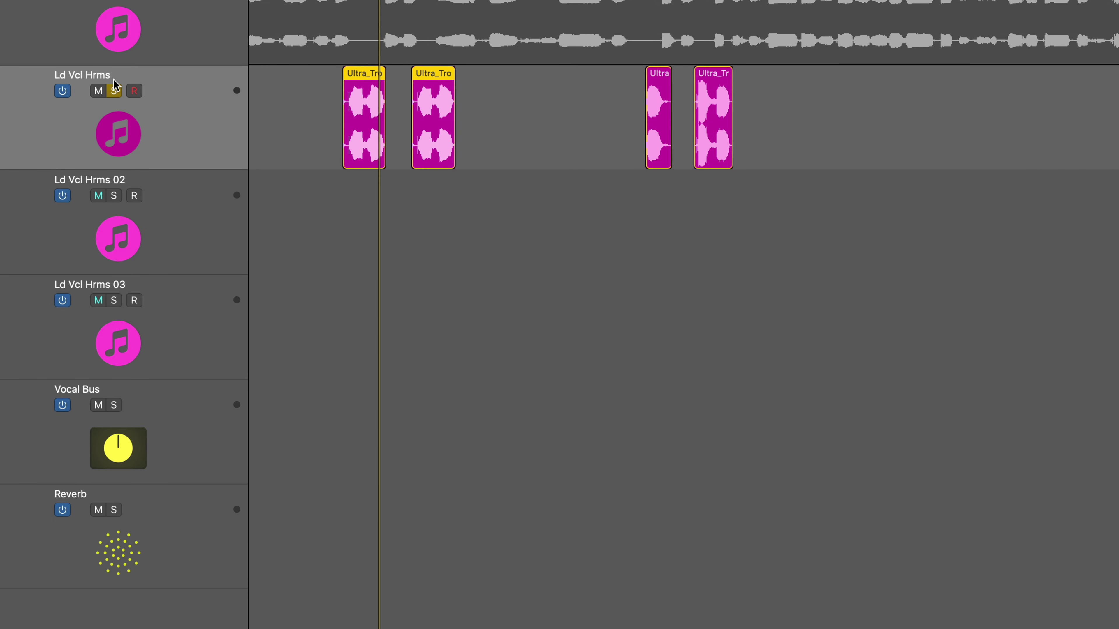
pyautogui.click(115, 91)
pyautogui.press('space')
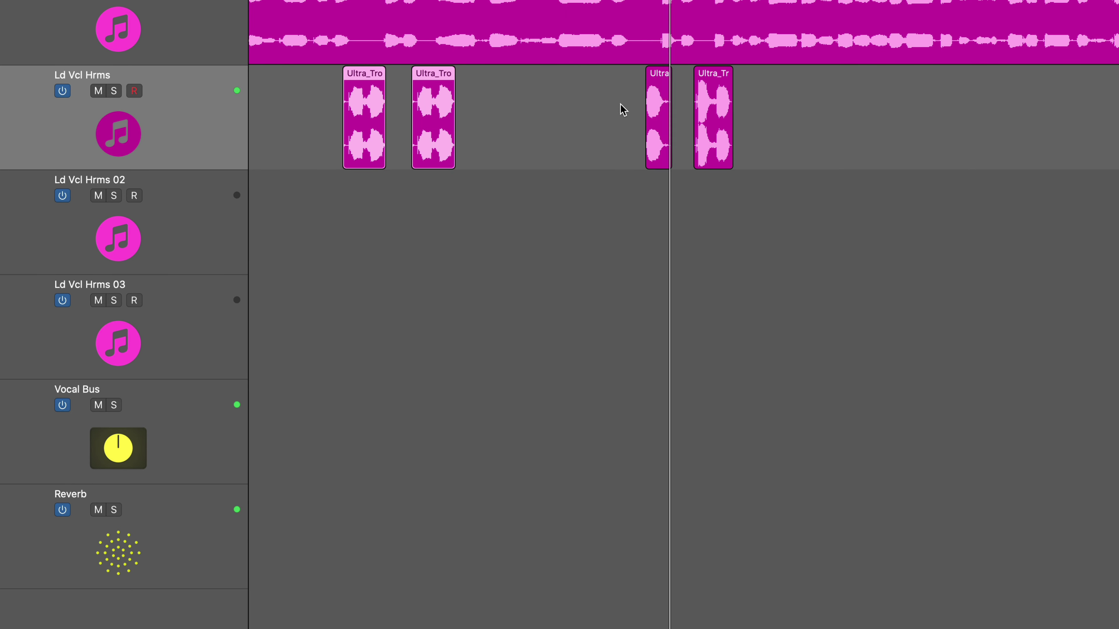
pyautogui.hscroll(7, 894, 132)
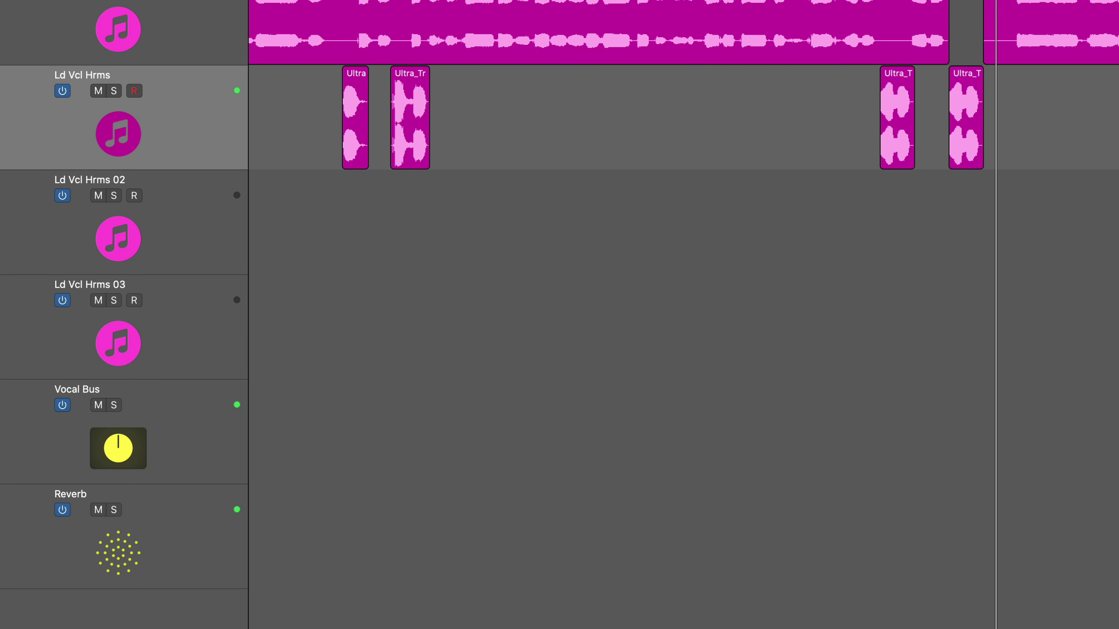
pyautogui.press('space')
pyautogui.hscroll(10, 979, 101)
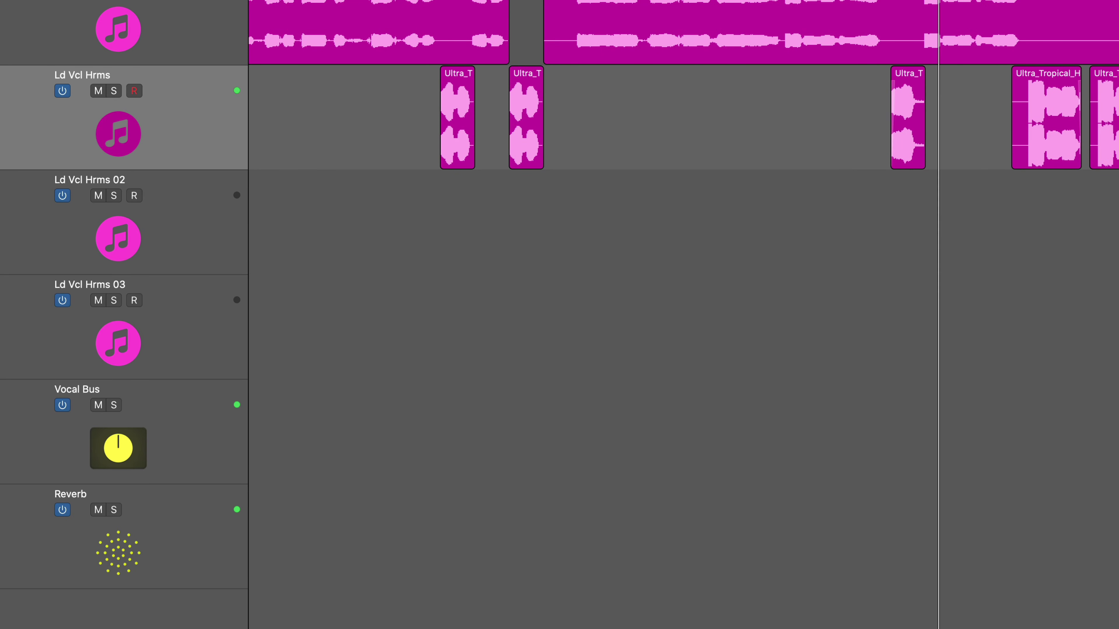
pyautogui.hscroll(11, 684, 315)
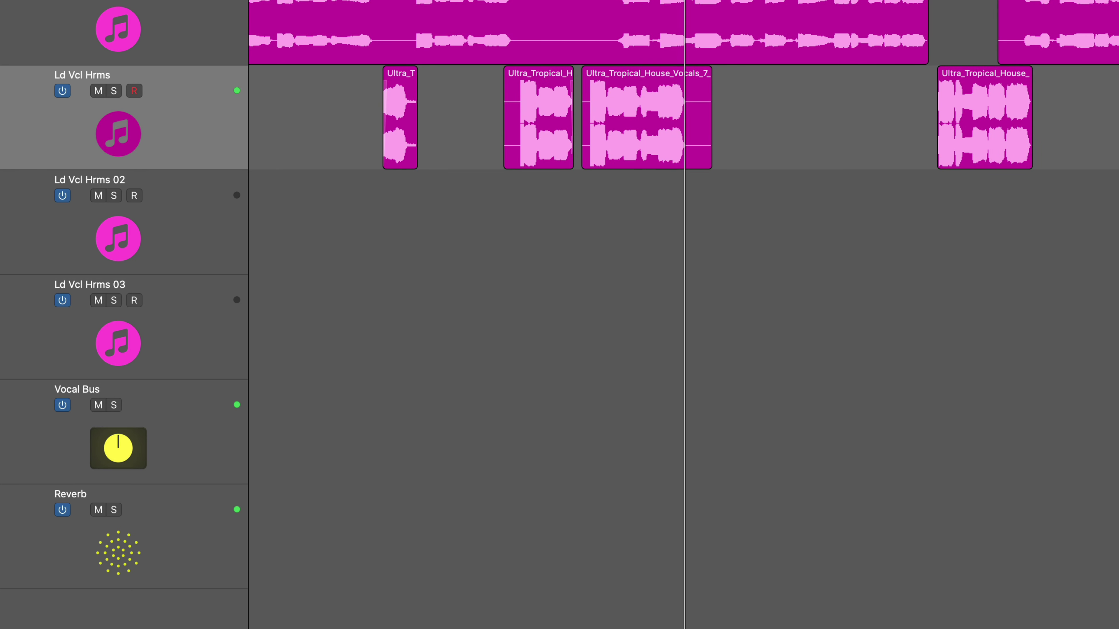
# Stop playback and review the Spread setting in Ld Vcl Hrms's Harmony Engine
pyautogui.press('space')
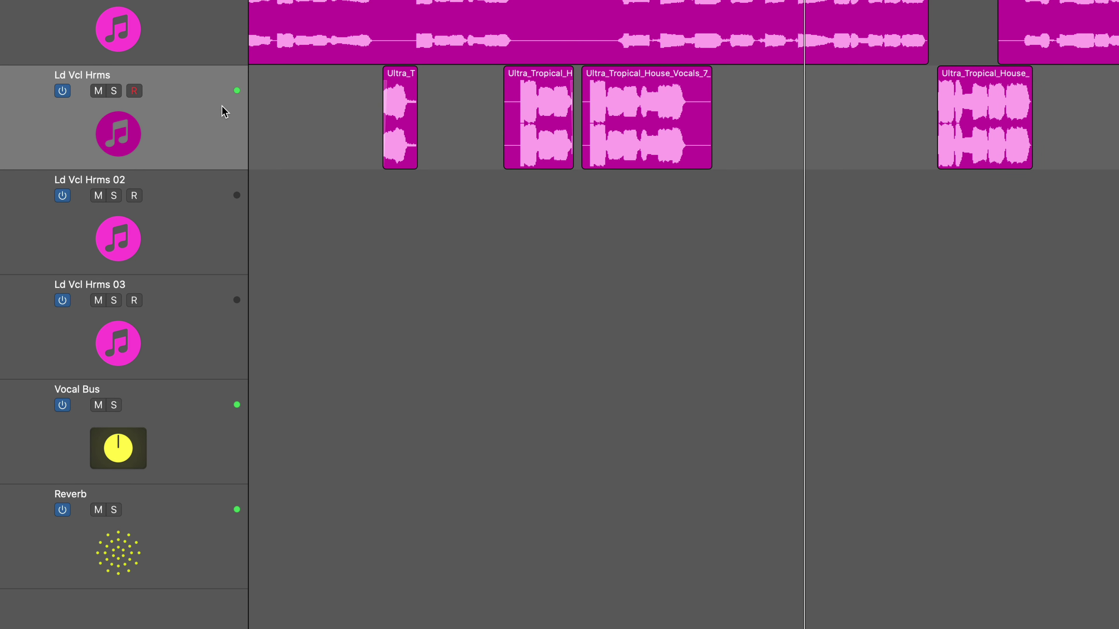
pyautogui.click(163, 136)
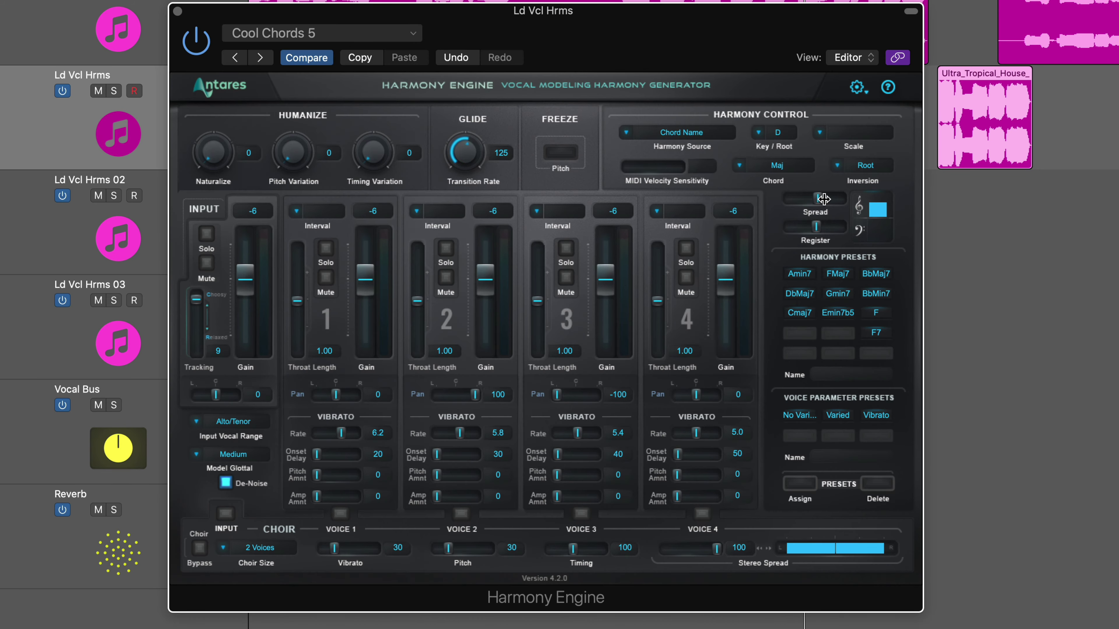
pyautogui.click(178, 11)
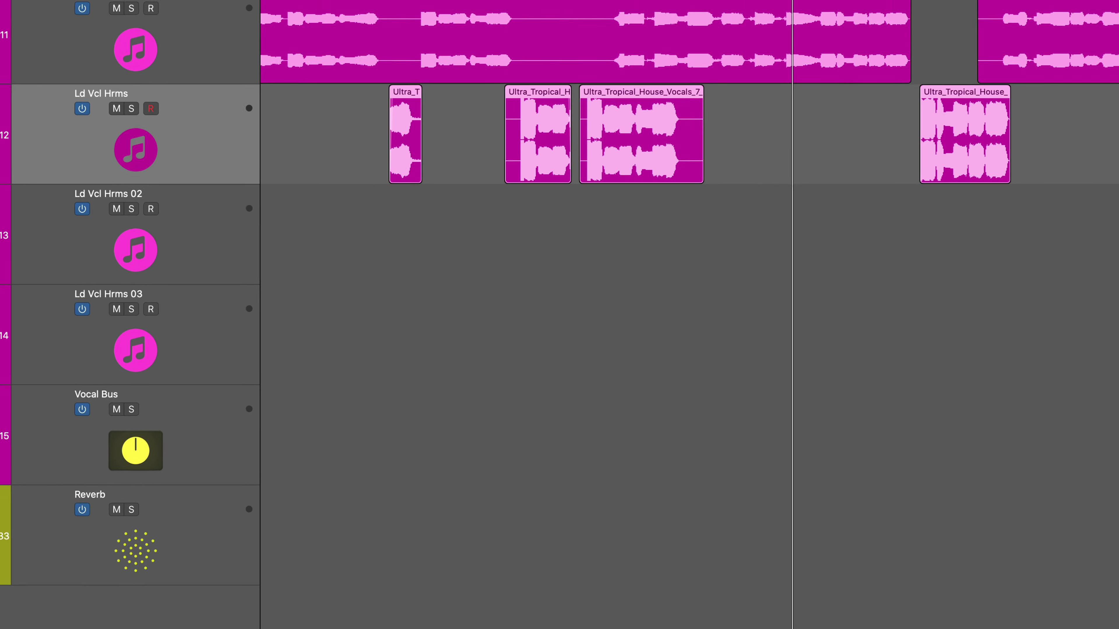
# Select the regions of Ld Vcl Hrms, Hrms 02 and Hrms 03 between bars 29 and 33 and set the cycle range around them
pyautogui.hscroll(5, 879, 78)
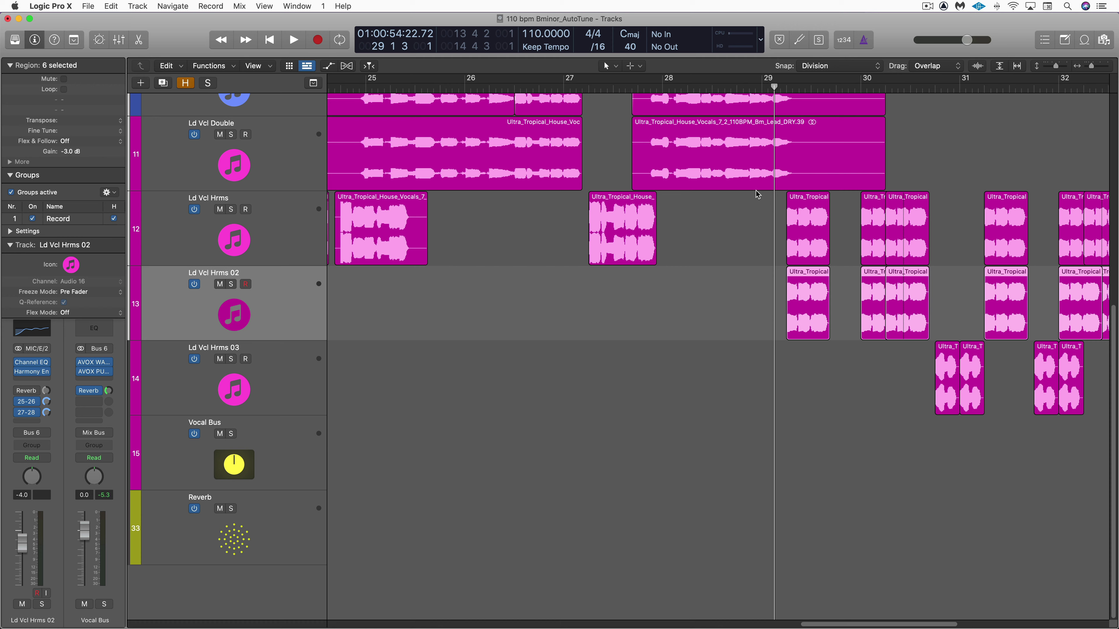
pyautogui.moveTo(757, 194); pyautogui.dragTo(1116, 429)
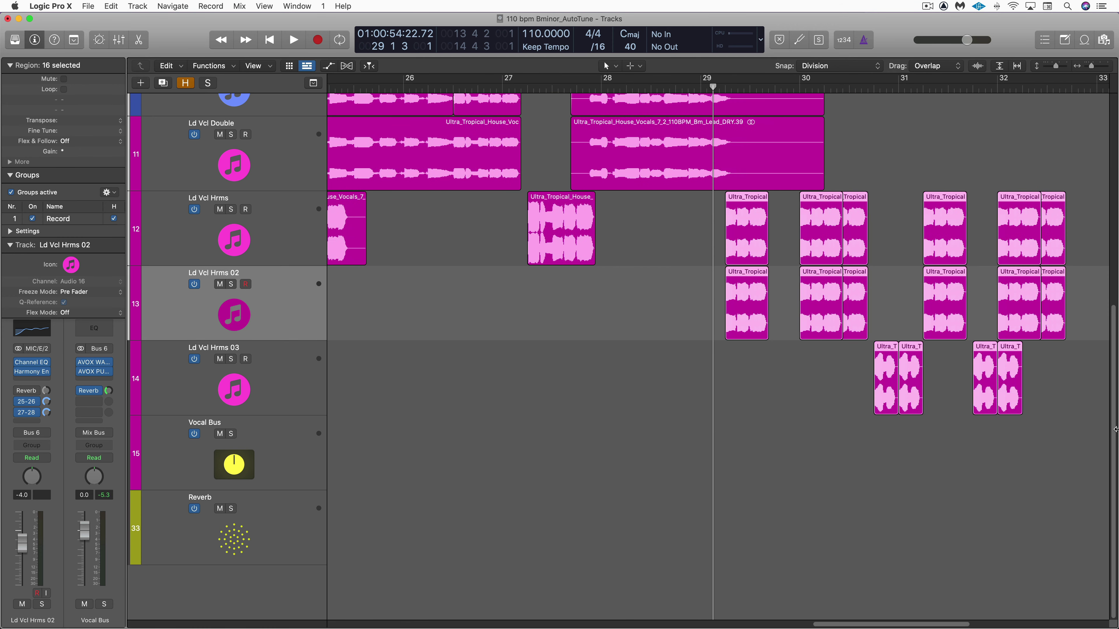
pyautogui.press('super+u')
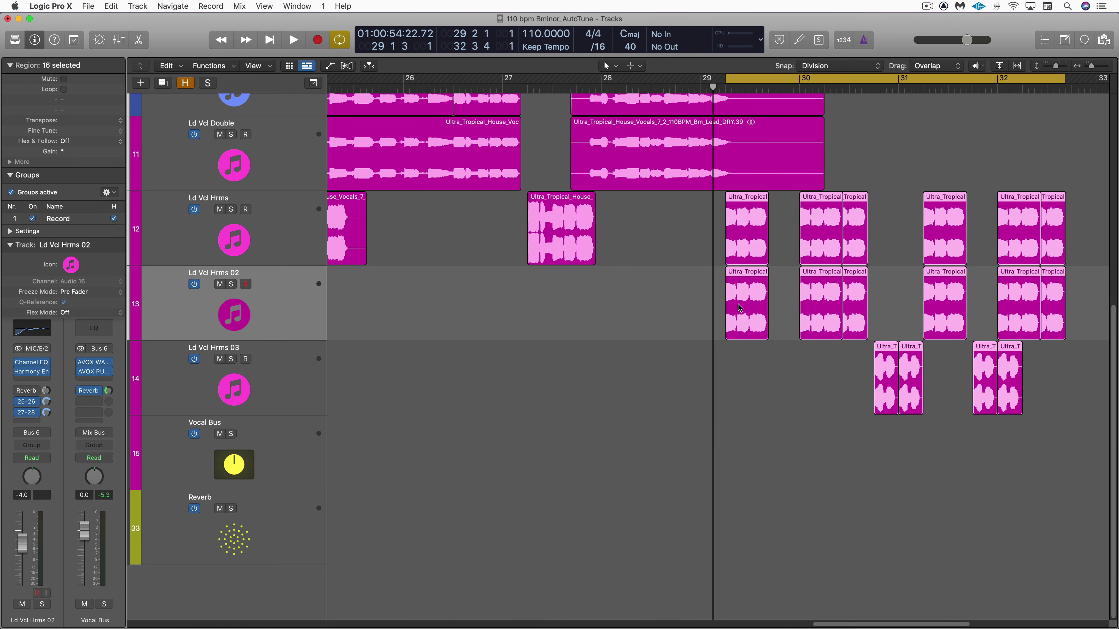
# Open Harmony Engine on Ld Vcl Hrms 02, play the cycled section with Vocal Bus soloed, and close the plug-in window
pyautogui.click(544, 292)
pyautogui.click(280, 306)
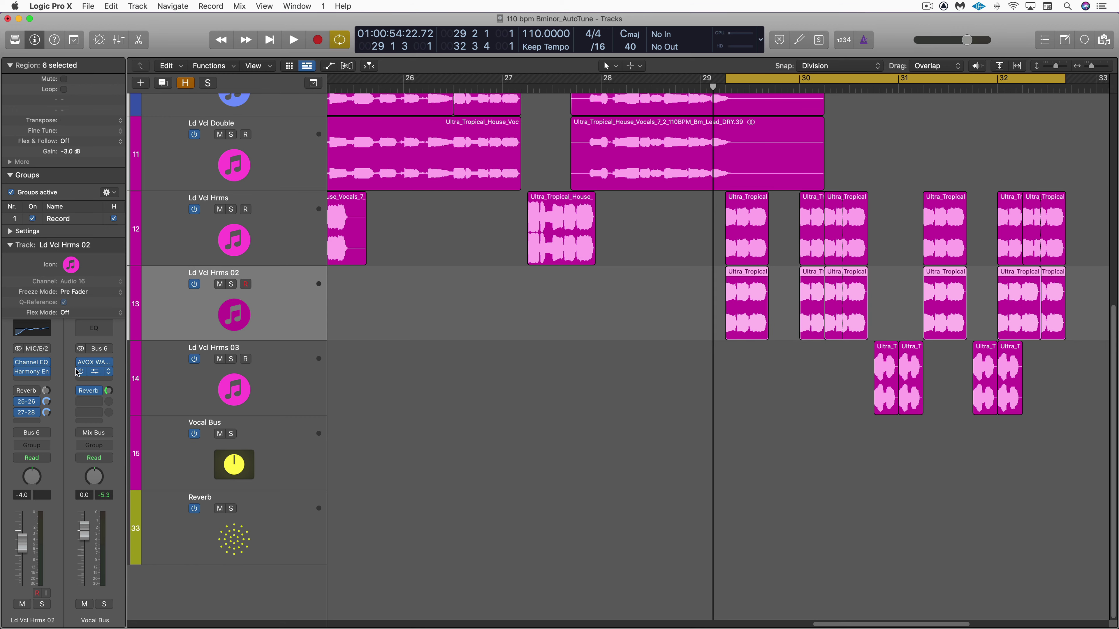
pyautogui.click(36, 375)
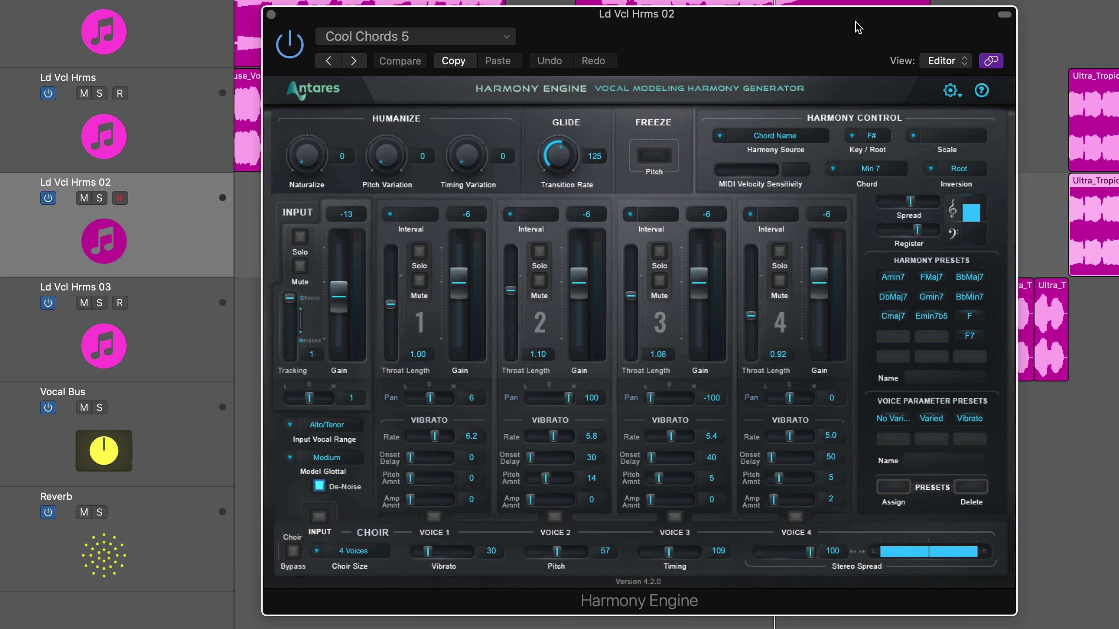
pyautogui.press('space')
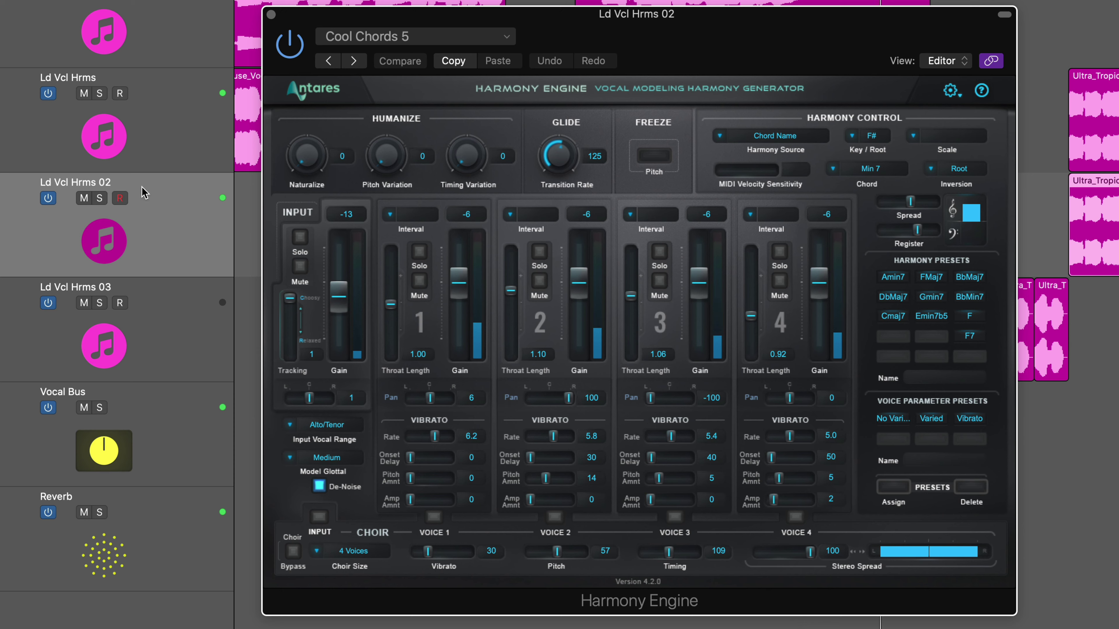
pyautogui.click(99, 407)
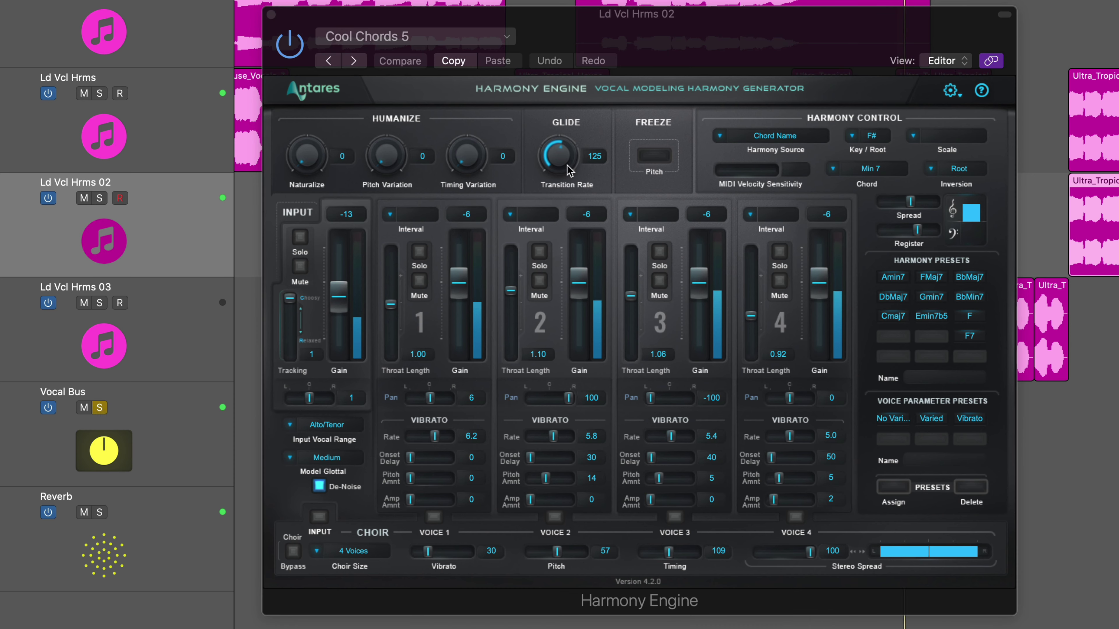
pyautogui.moveTo(656, 53); pyautogui.dragTo(406, 48)
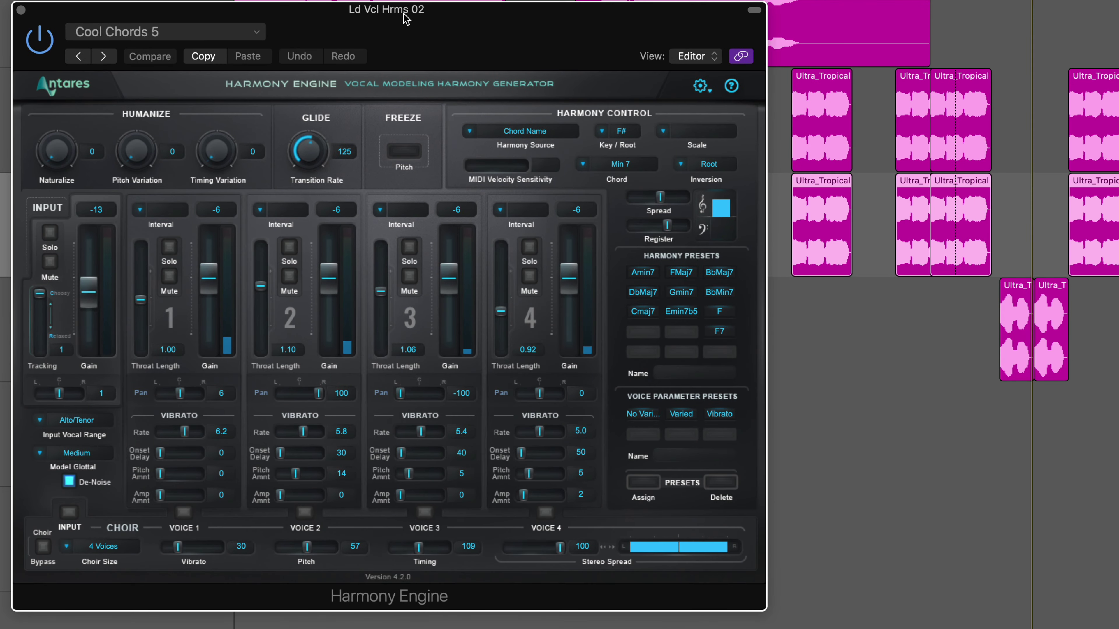
pyautogui.click(21, 9)
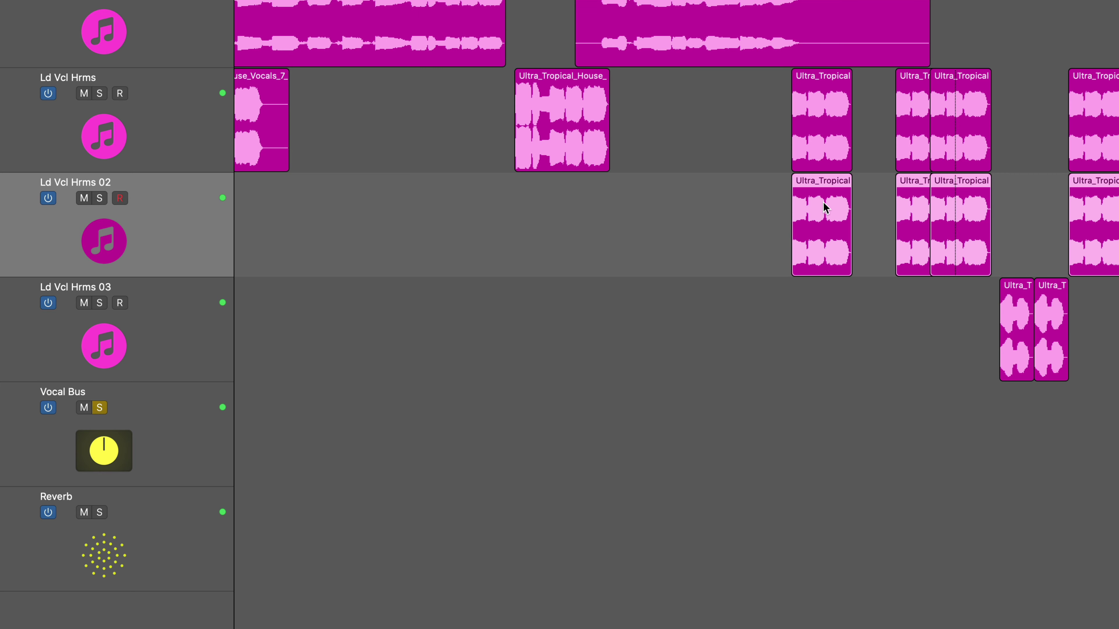
# Review the Harmony Engine settings on Ld Vcl Hrms 03 while auditioning its regions, and close the plug-in window
pyautogui.click(155, 316)
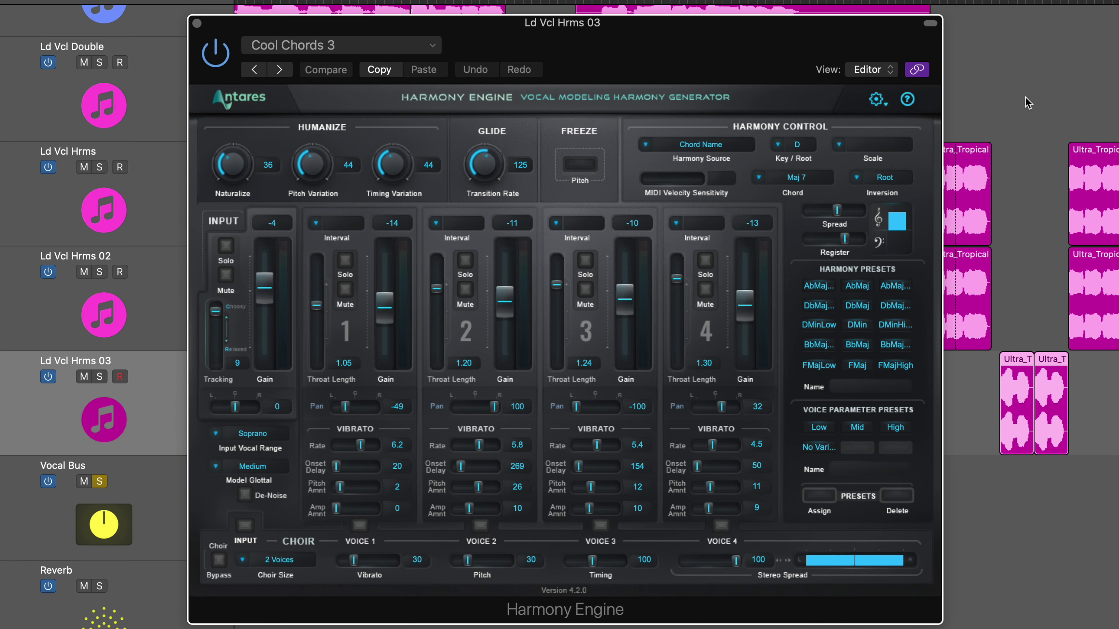
pyautogui.doubleClick(983, 0)
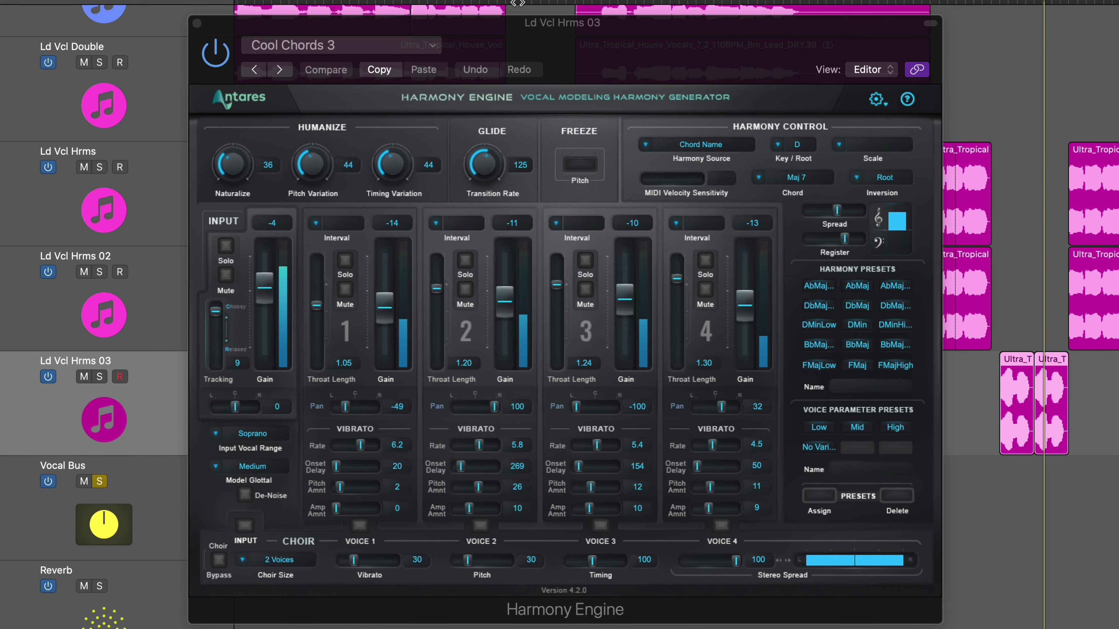
pyautogui.click(198, 24)
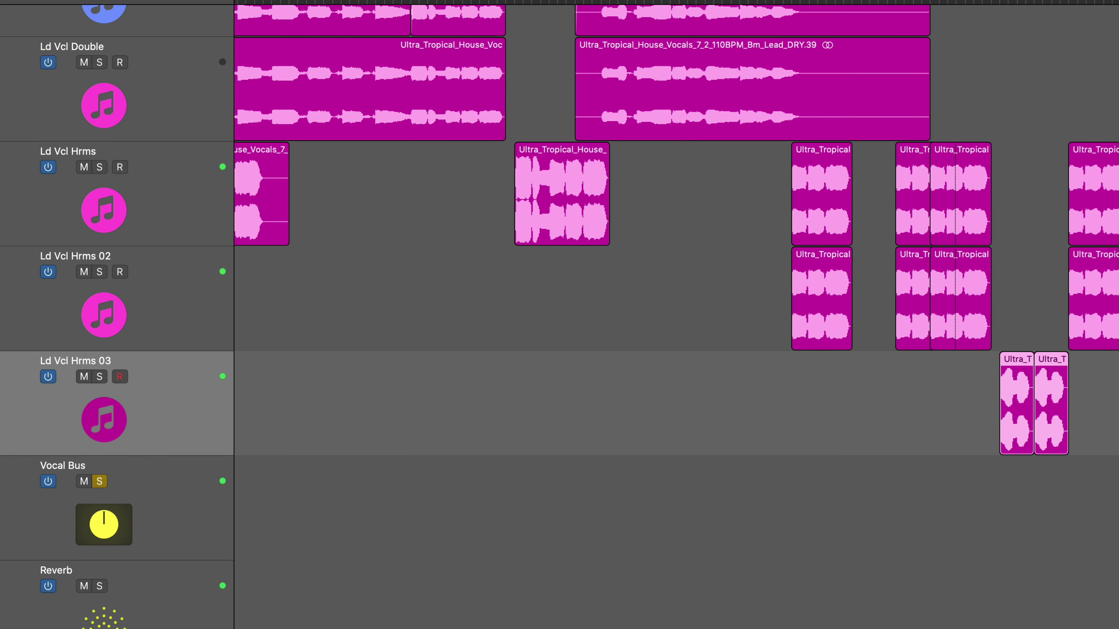
# Play the cycled harmonies through the soloed Vocal Bus while reviewing Ld Vcl Hrms's Harmony Engine, and close its window
pyautogui.click(140, 216)
pyautogui.press('space')
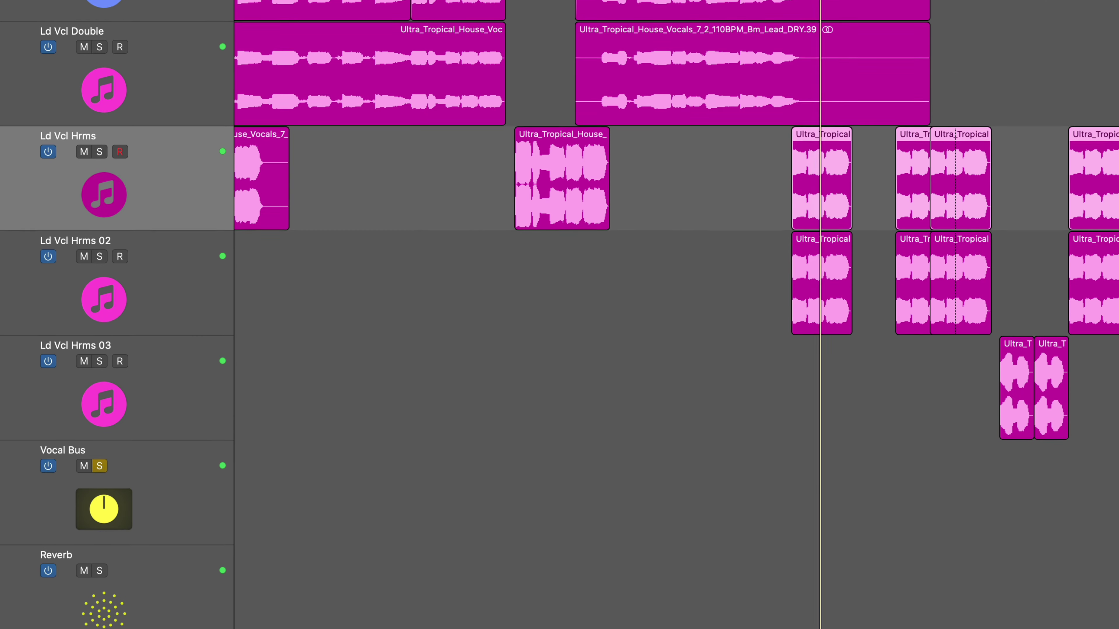
pyautogui.click(1, 352)
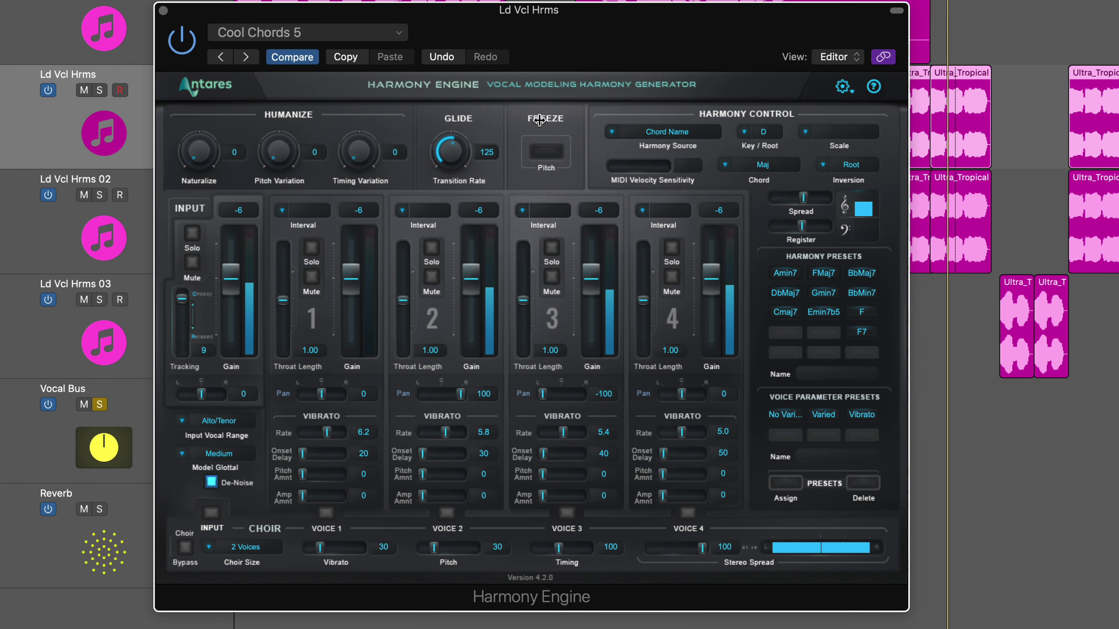
pyautogui.click(163, 10)
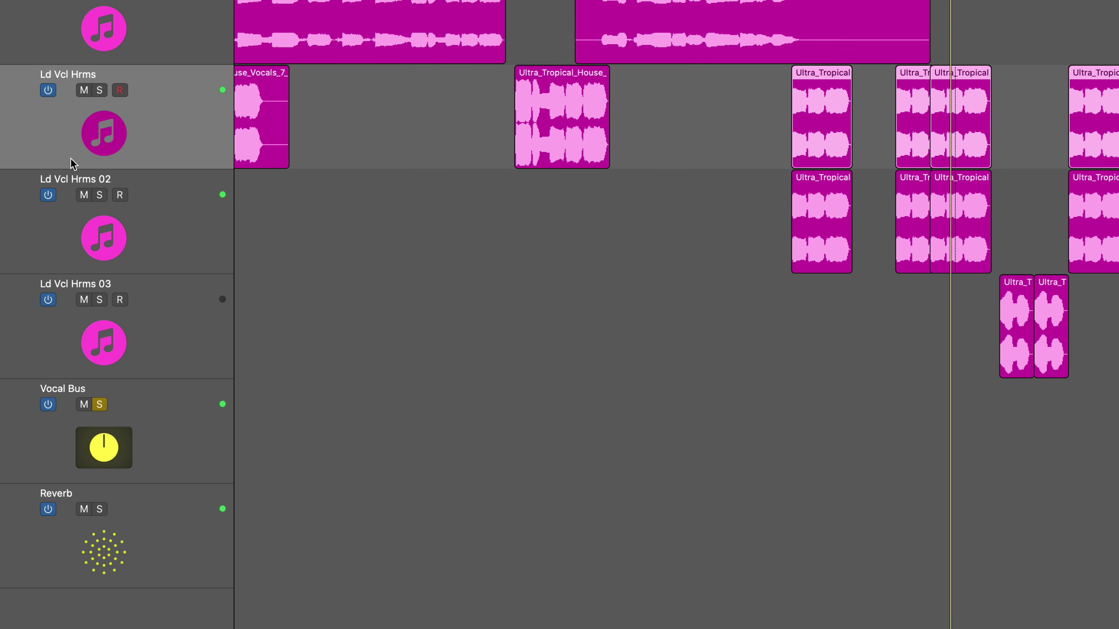
# Open AVOX WARM on the Vocal Bus and set its Drive to 3.7 during playback
pyautogui.click(163, 404)
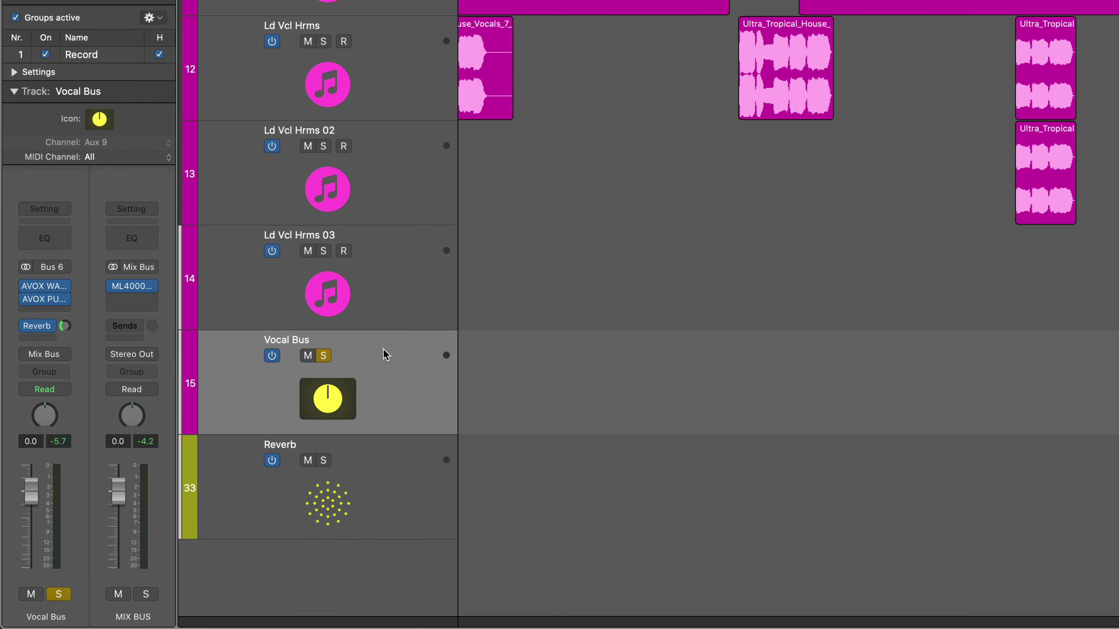
pyautogui.click(44, 285)
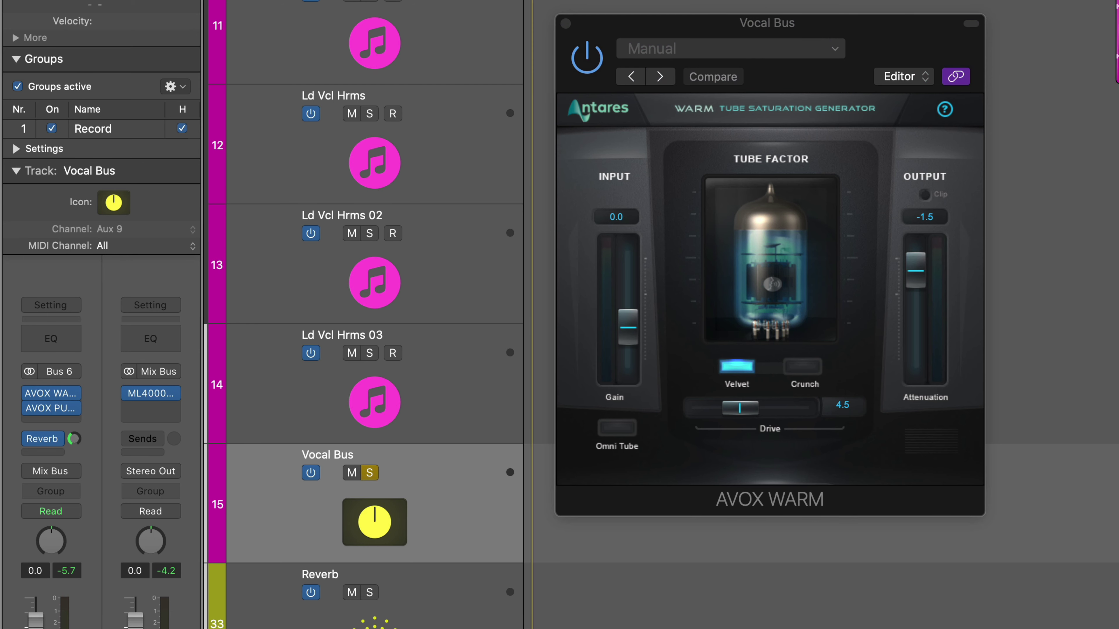
pyautogui.press('space')
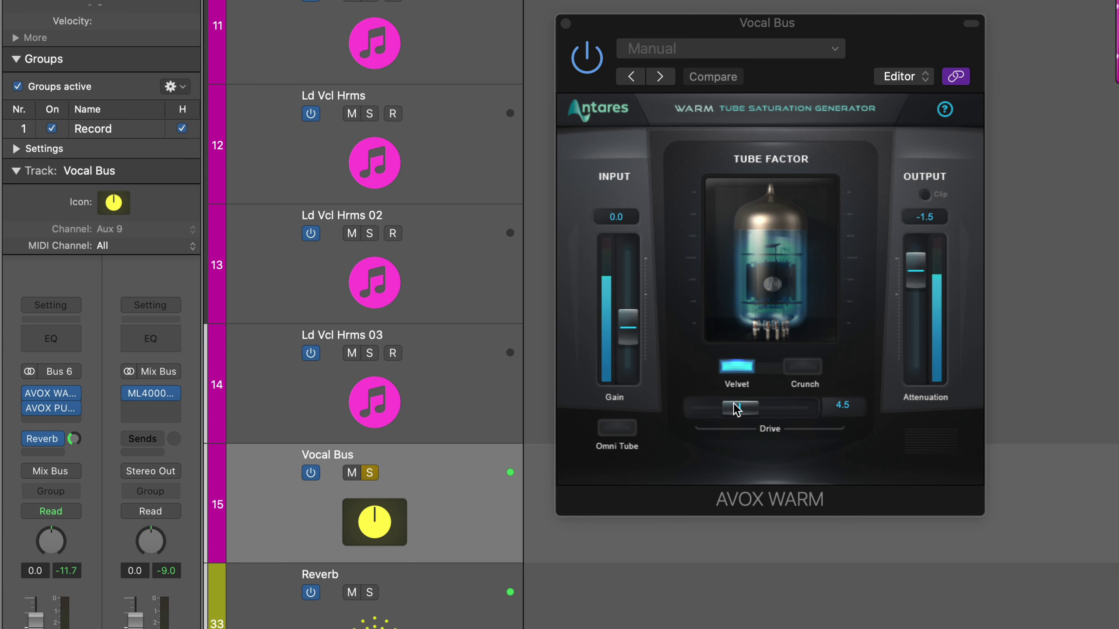
pyautogui.moveTo(739, 407)
pyautogui.mouseDown()
pyautogui.moveTo(781, 410)
pyautogui.moveTo(709, 409)
pyautogui.moveTo(791, 410)
pyautogui.moveTo(734, 416)
pyautogui.mouseUp()
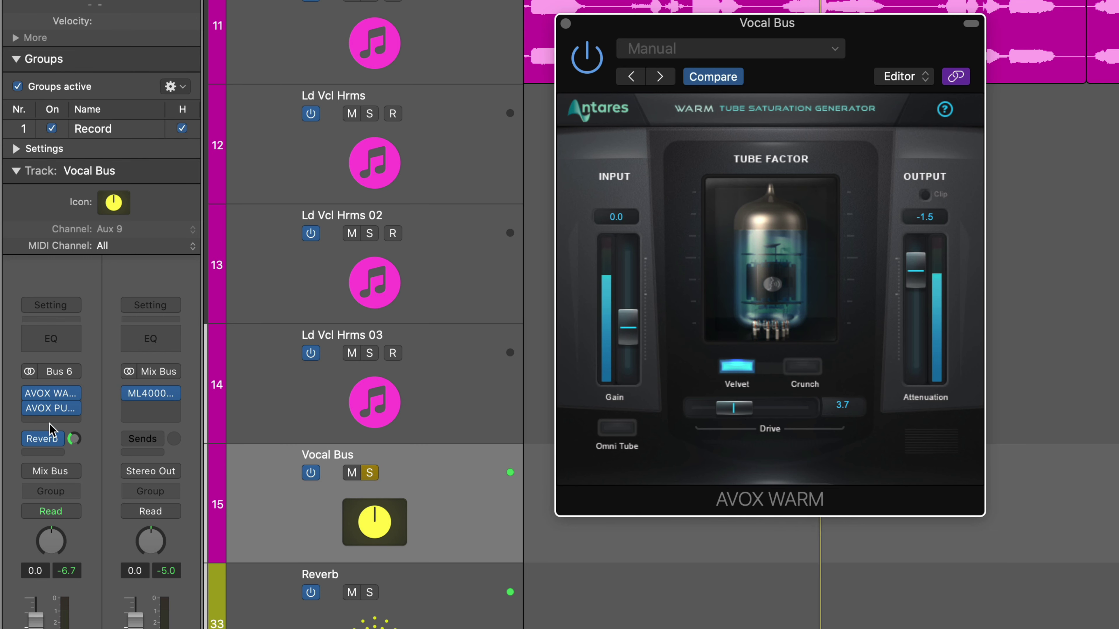
# Open AVOX PUNCH on the Vocal Bus while the vocals keep playing
pyautogui.click(52, 408)
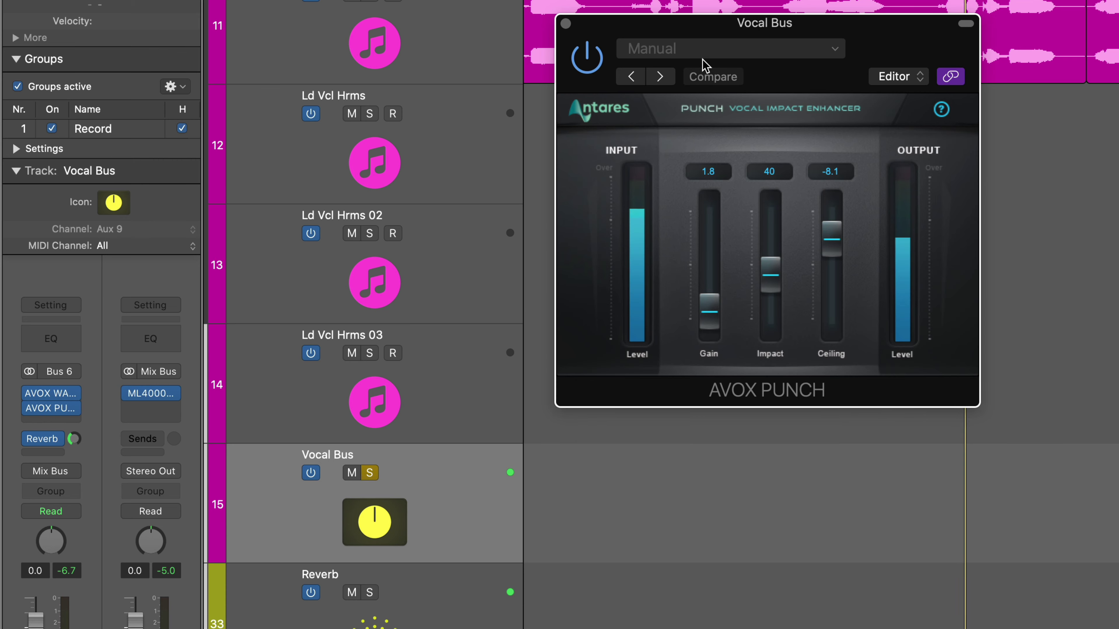